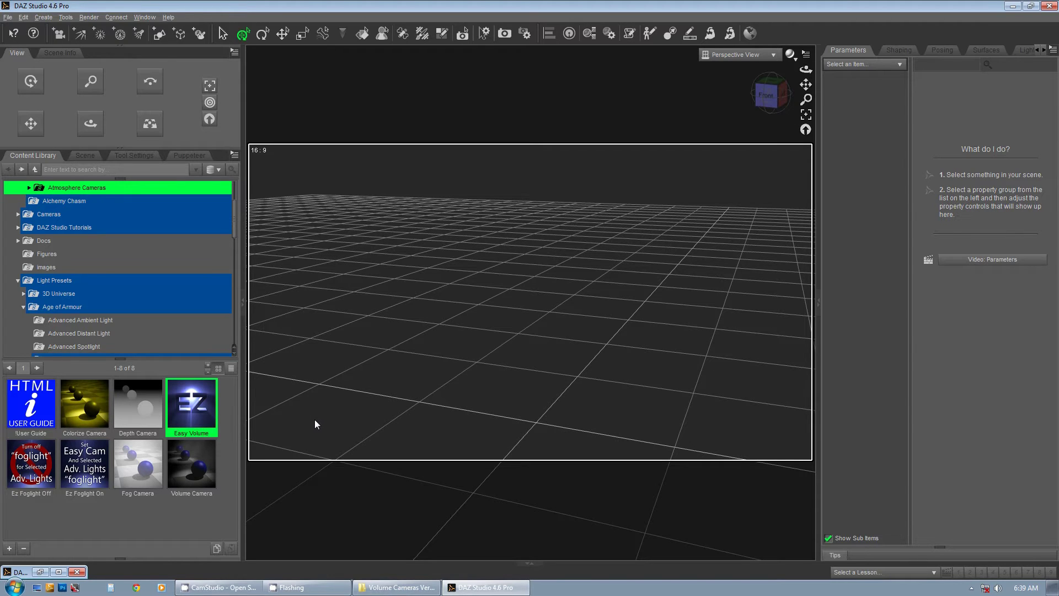
Load the Easy Volume atmosphere camera into the scene and display its Volume parameters.
double_click(193, 405)
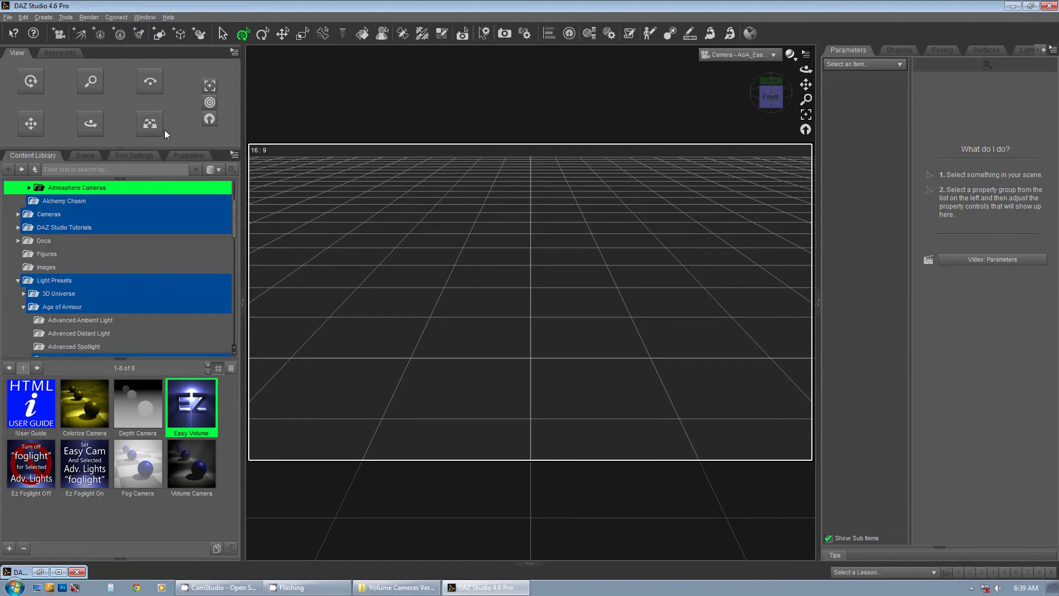
click(83, 155)
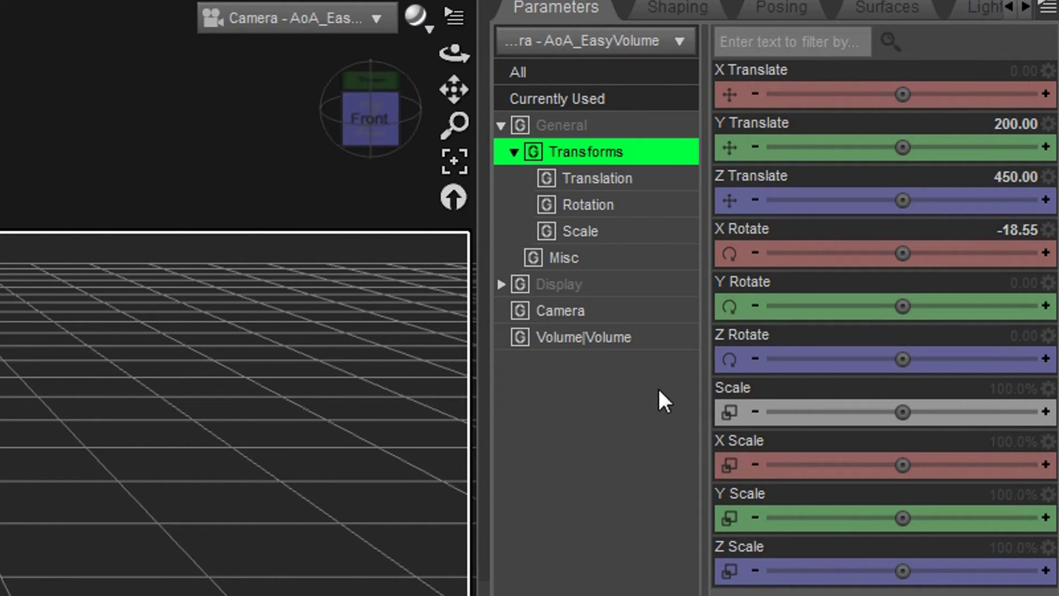
click(584, 337)
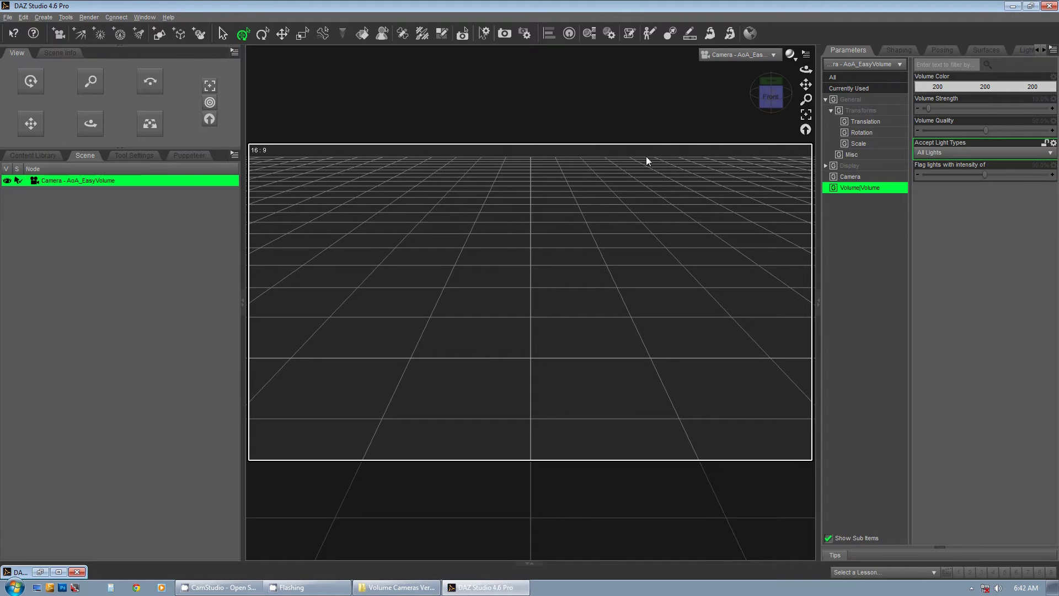
Render the empty scene through the Easy Volume camera and close the render window.
drag(779, 94, 650, 203)
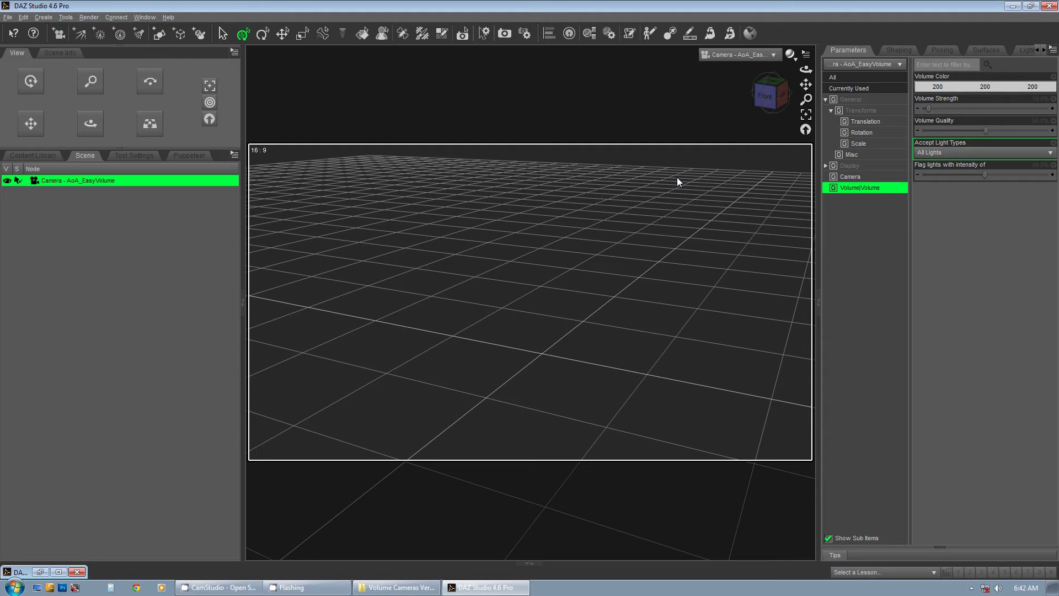
click(94, 17)
click(94, 29)
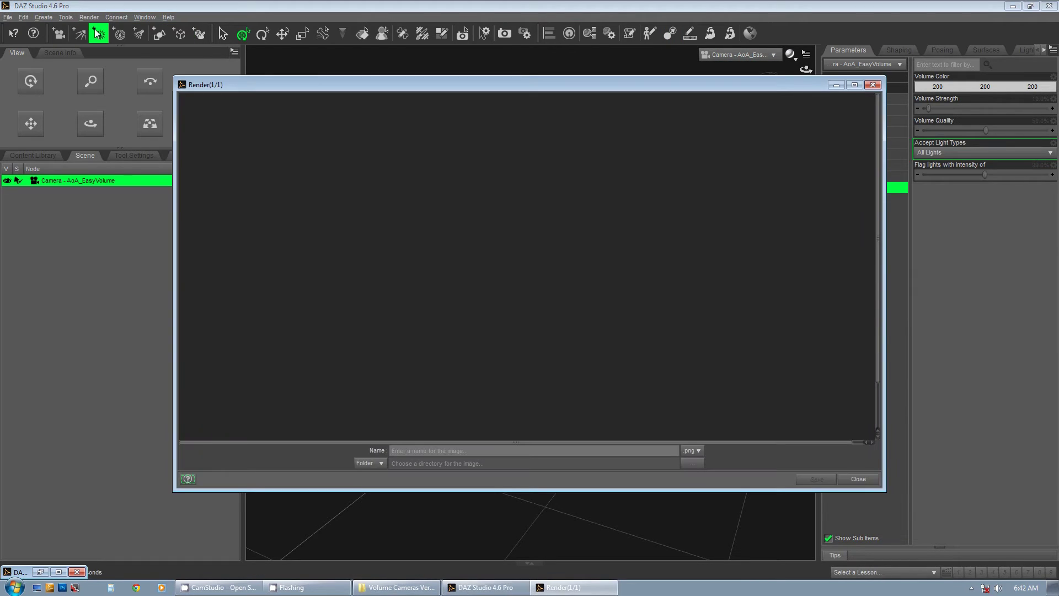
click(873, 84)
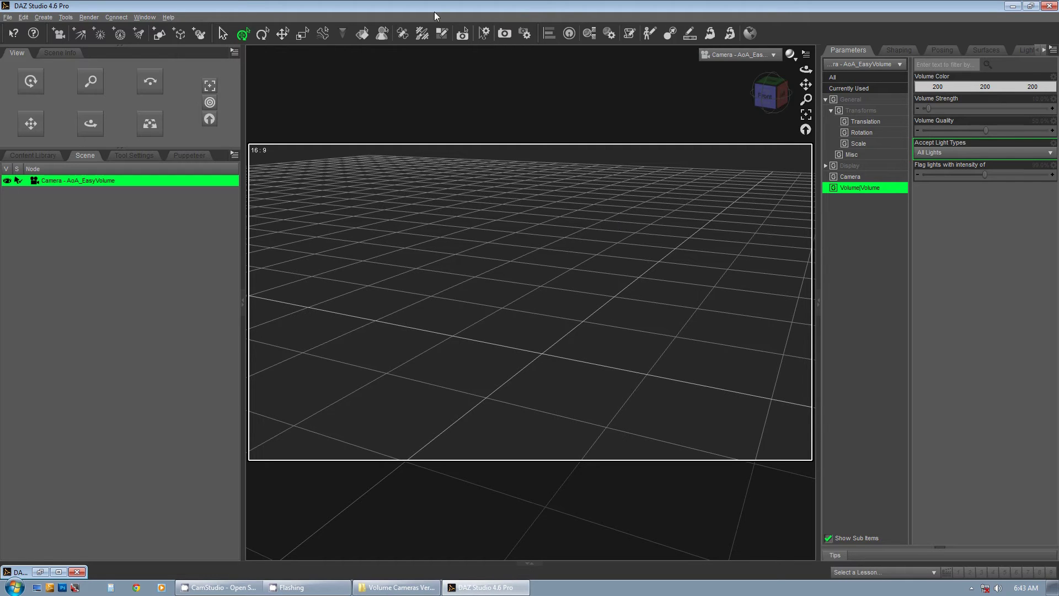
Create a sphere primitive with a 1 m diameter, 12 segments and 24 sides, with its origin at the object centre.
click(41, 20)
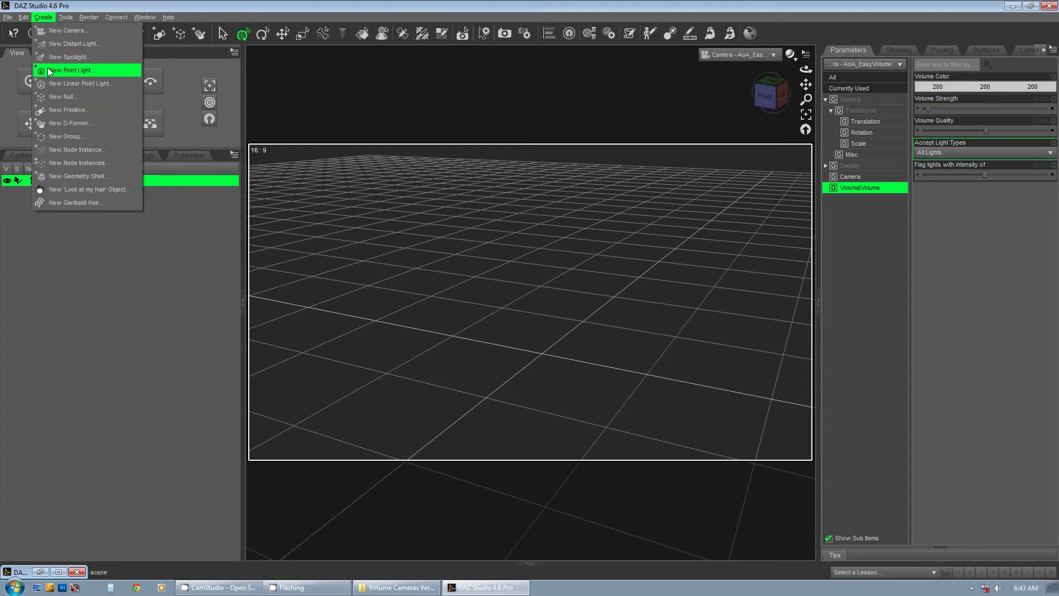
click(72, 108)
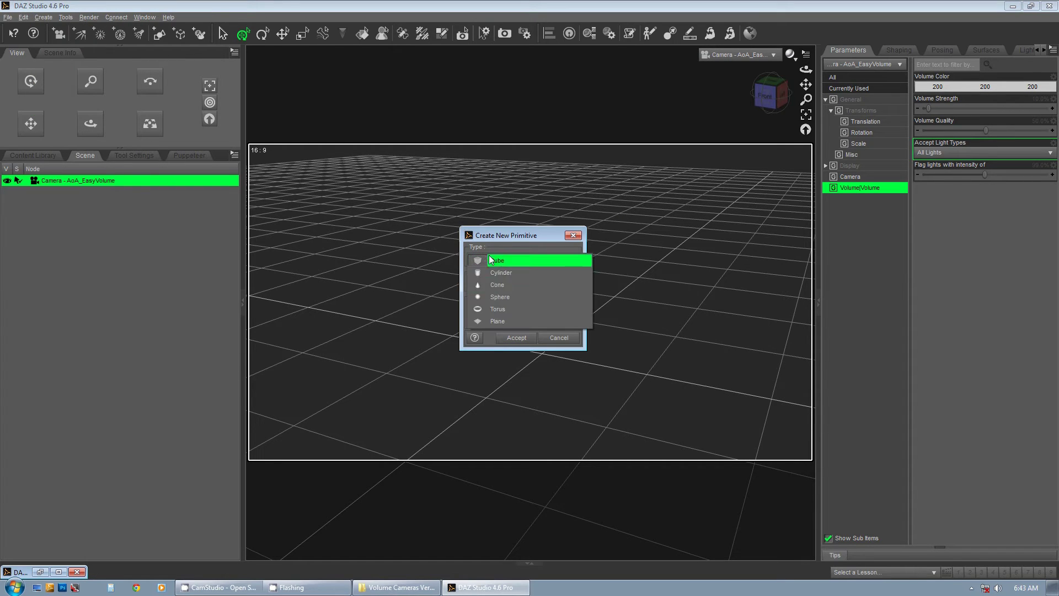
click(501, 298)
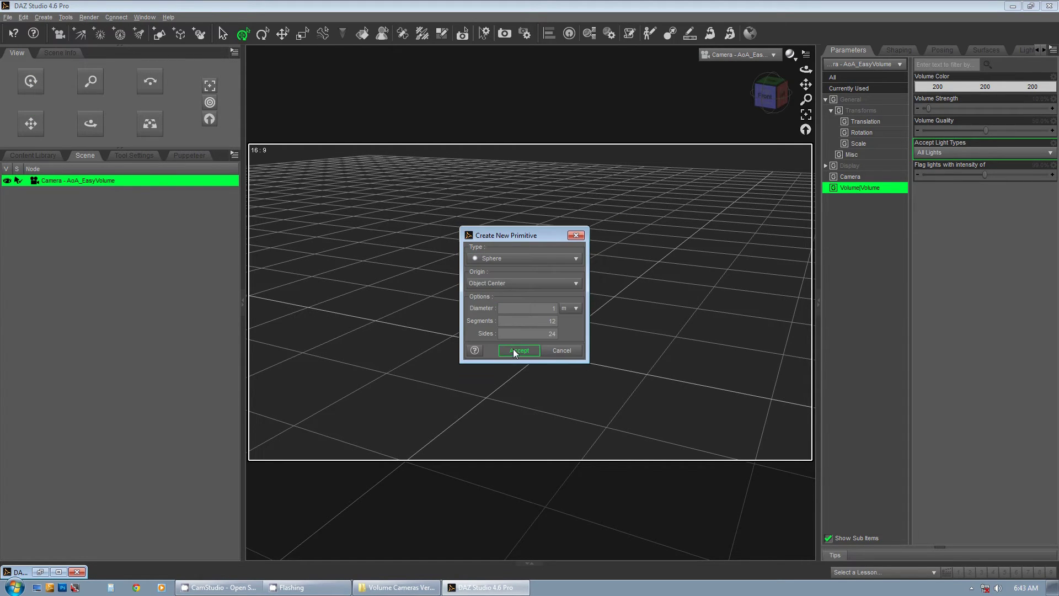
click(514, 351)
Create a plane primitive beneath the sphere as the ground.
click(50, 17)
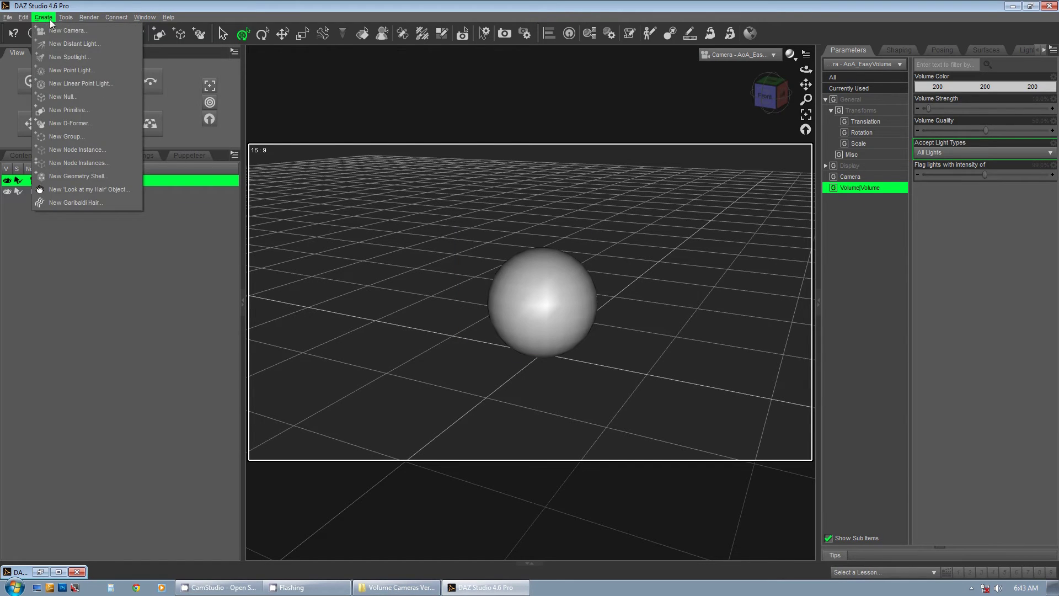
click(78, 109)
click(506, 259)
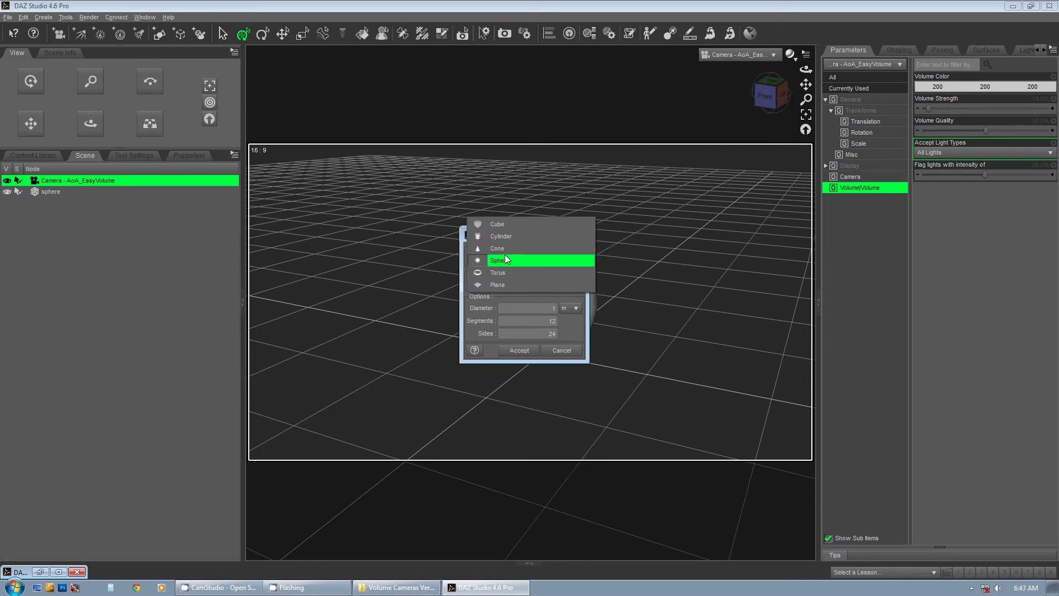
click(506, 284)
click(516, 338)
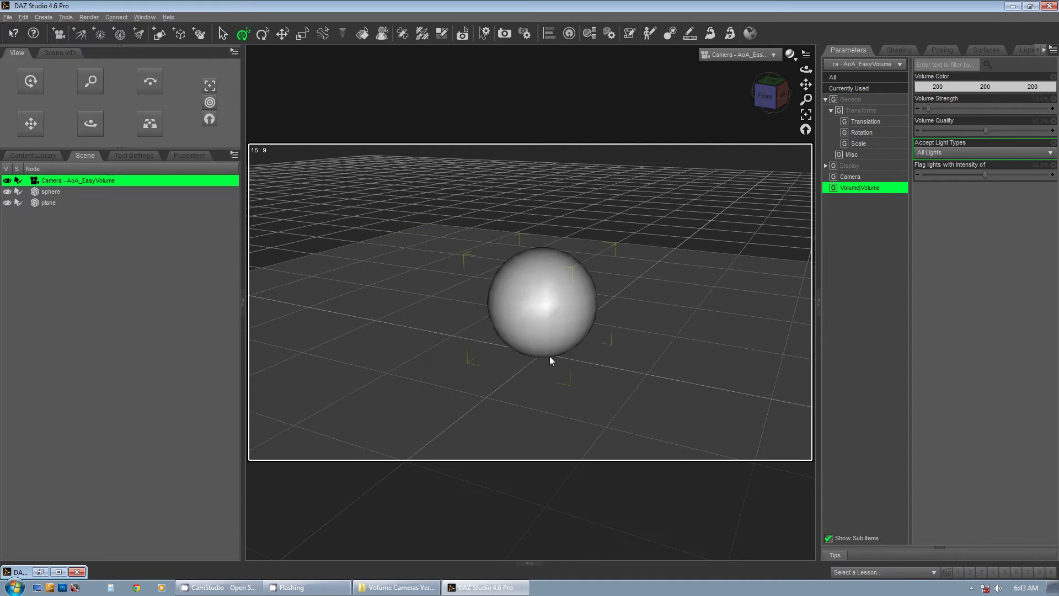
Reframe the Easy Volume camera on the sphere and plane, and render the scene.
click(547, 329)
drag(768, 100, 528, 283)
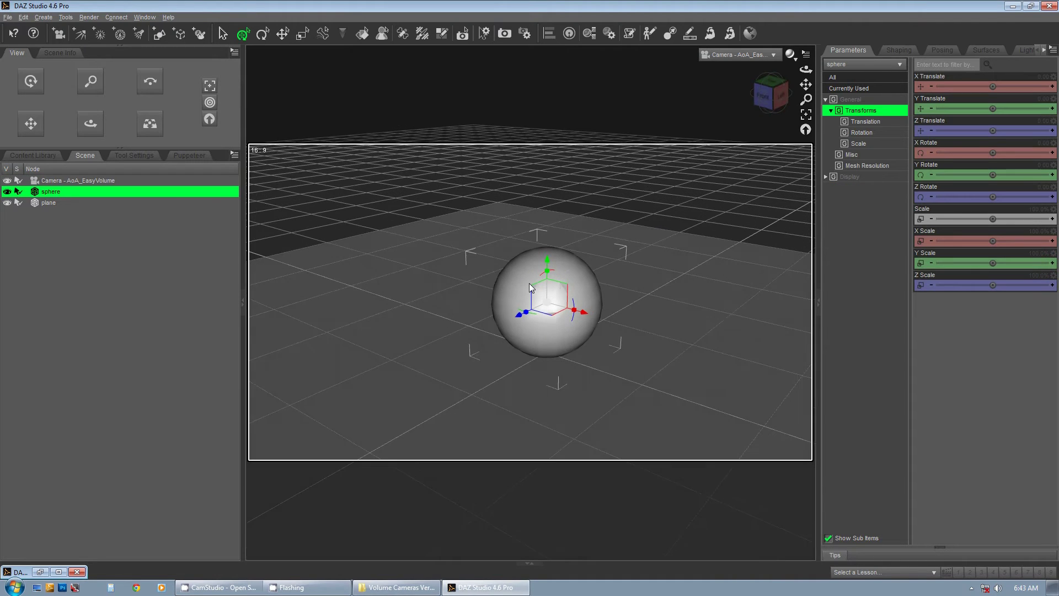
drag(31, 81, 31, 69)
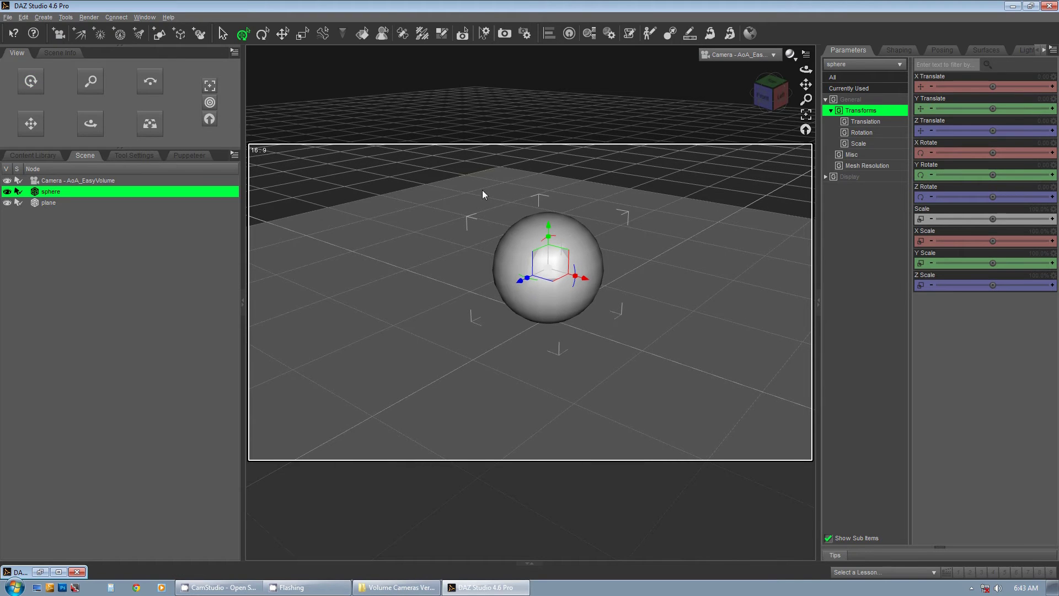
drag(780, 103, 780, 88)
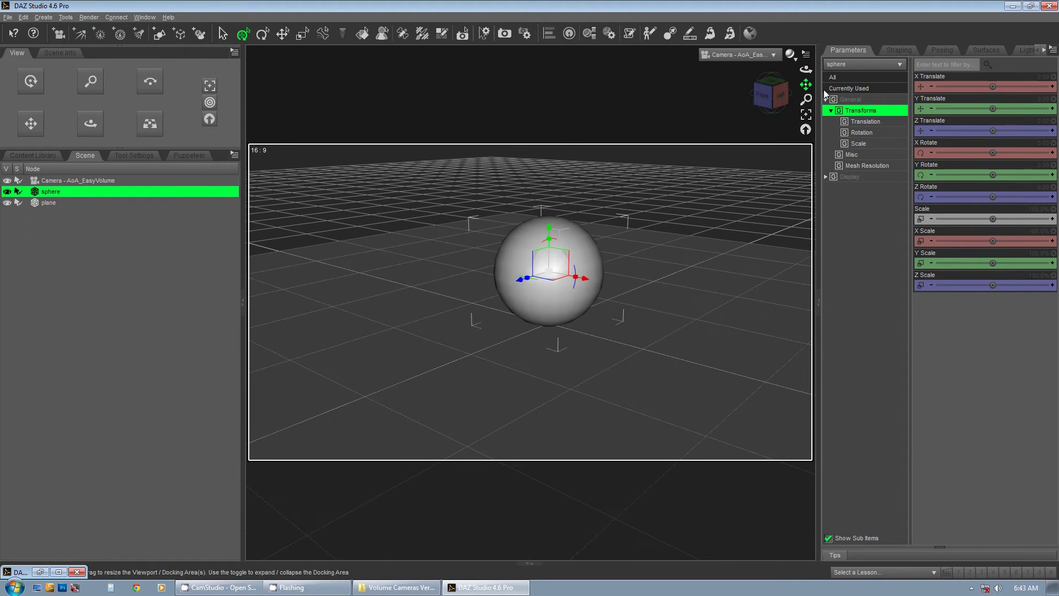
click(972, 51)
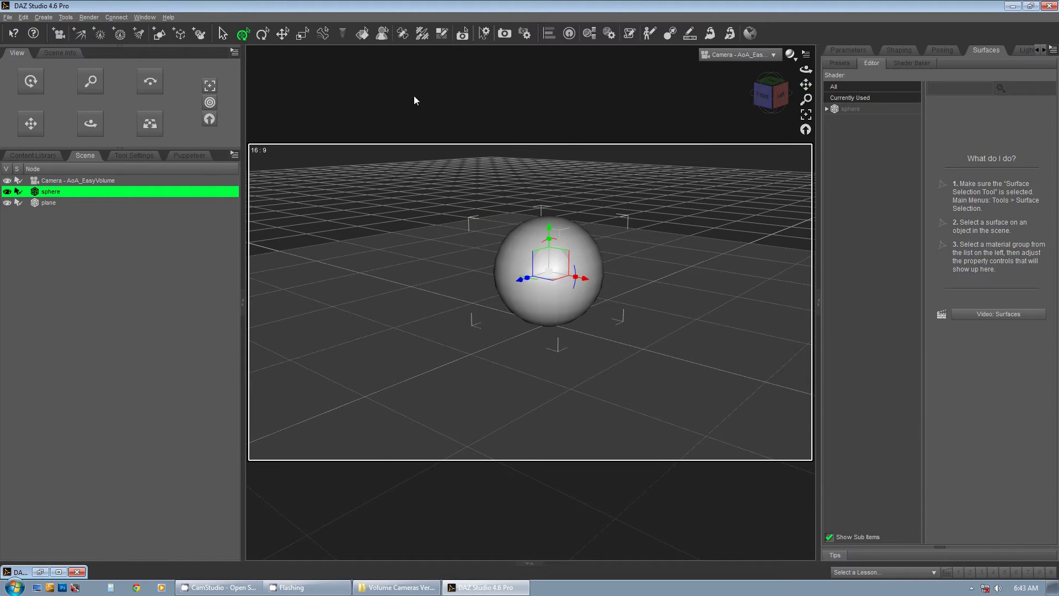
click(89, 17)
click(84, 26)
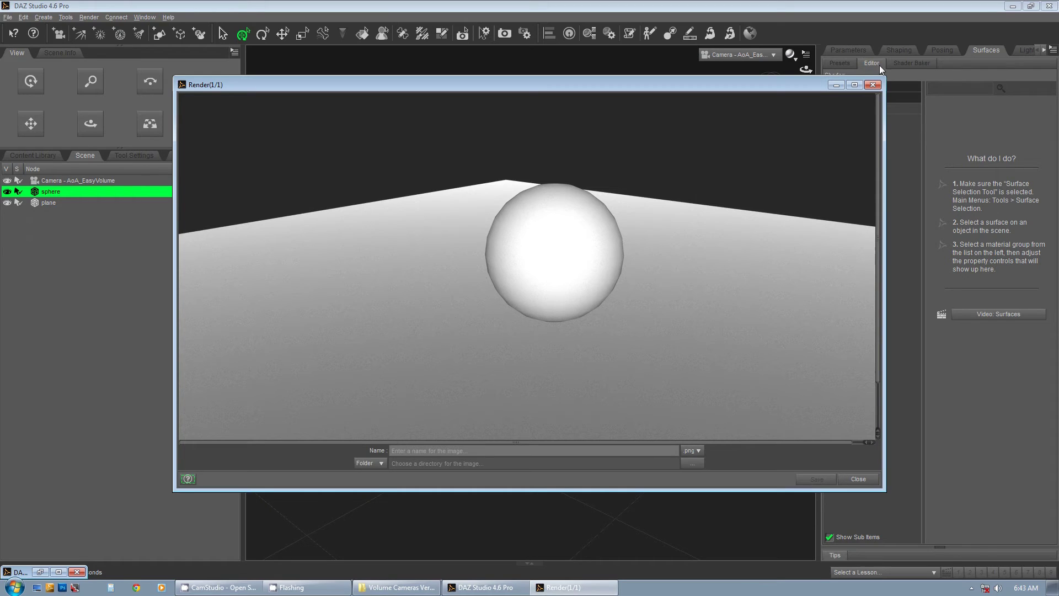
click(873, 85)
Apply the image Checkers2.png from the MiscTex folder as the plane's diffuse color map.
click(733, 272)
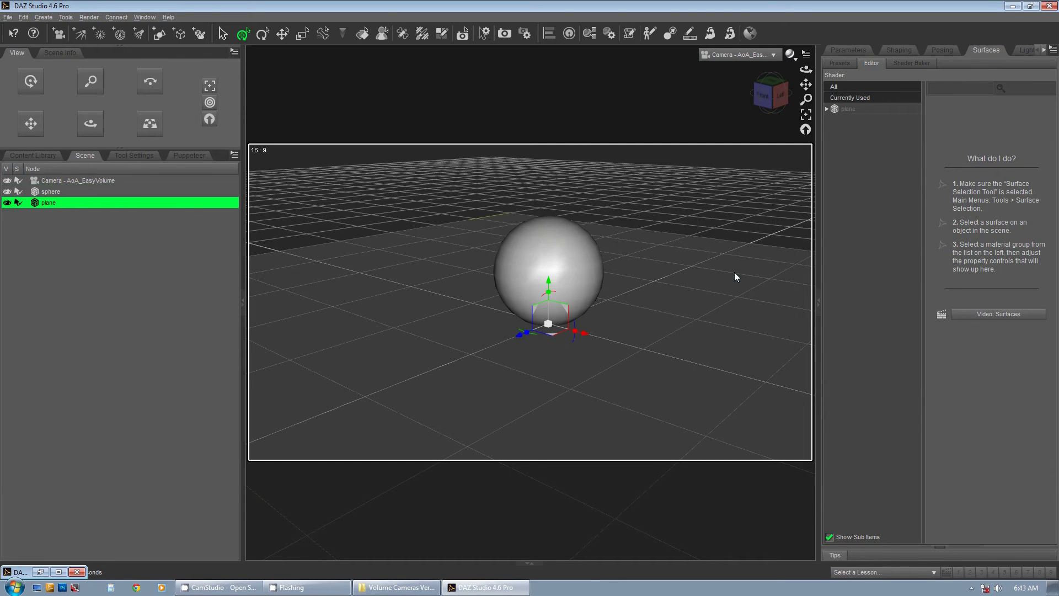
click(855, 109)
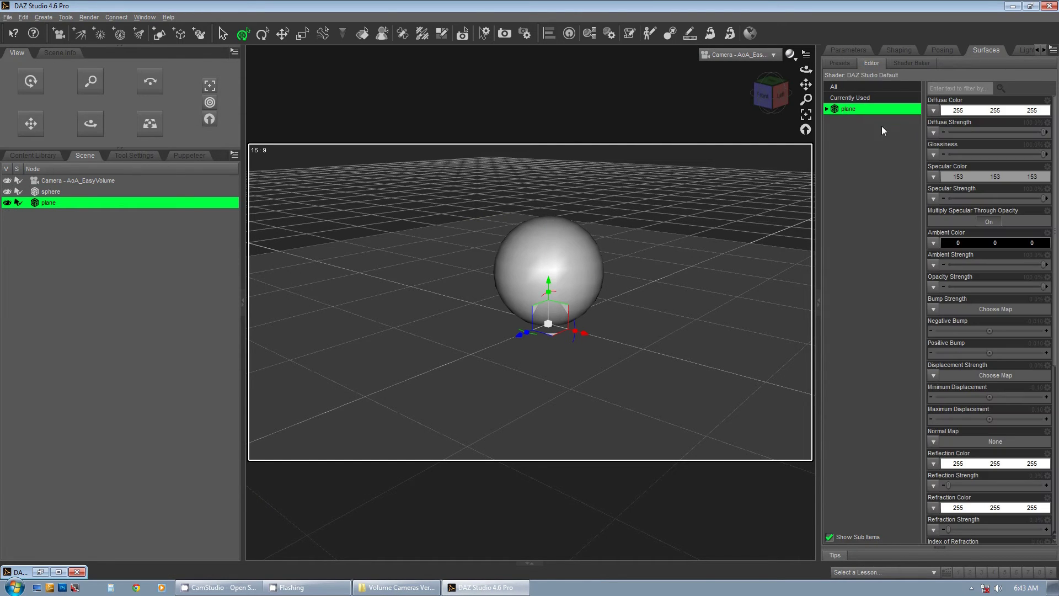
click(932, 111)
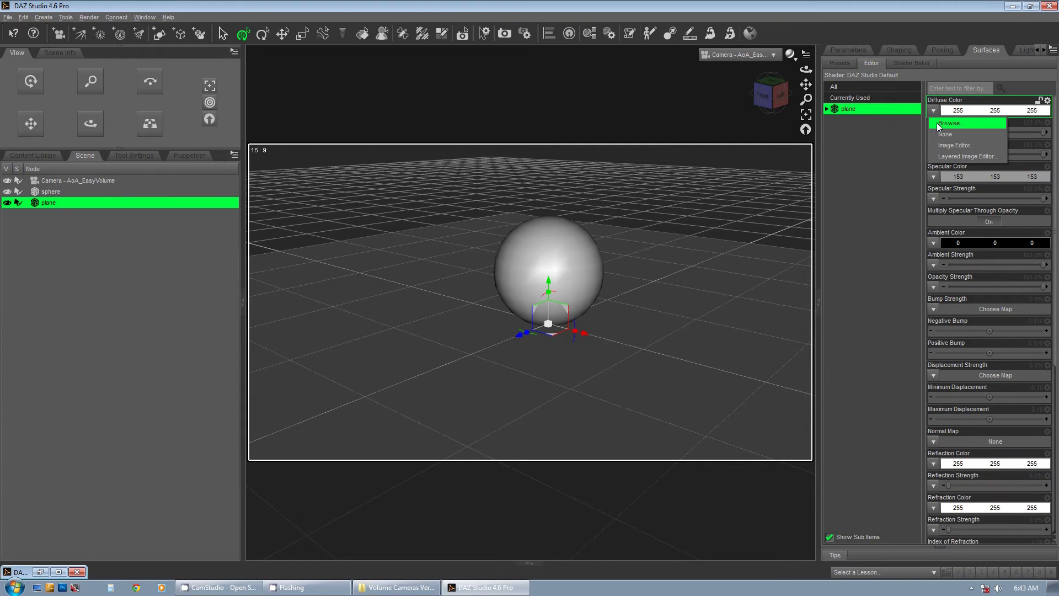
click(943, 132)
click(447, 382)
scroll(449, 382, down, 10)
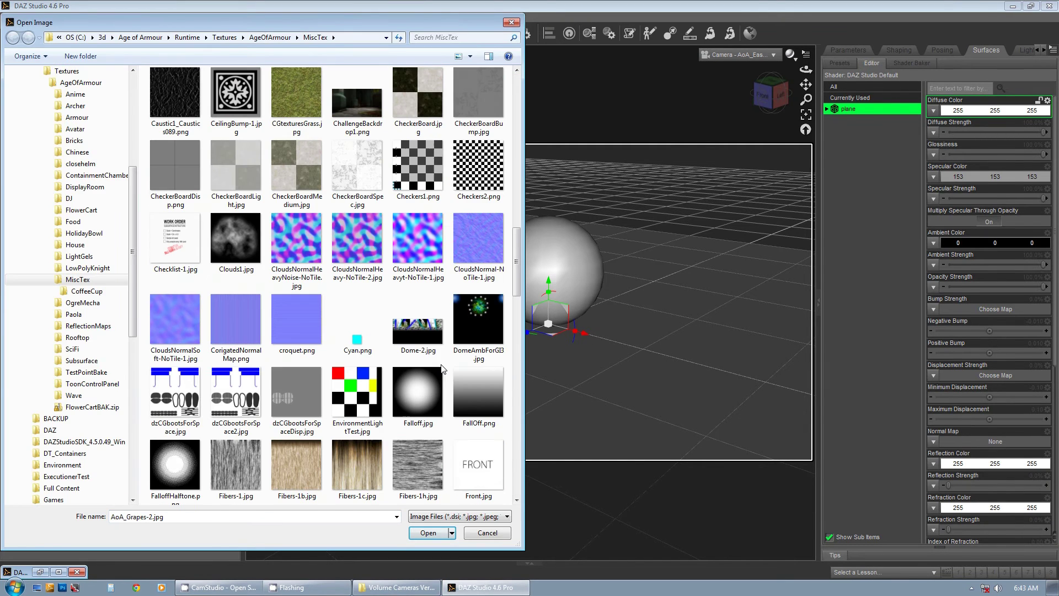
click(477, 177)
click(430, 533)
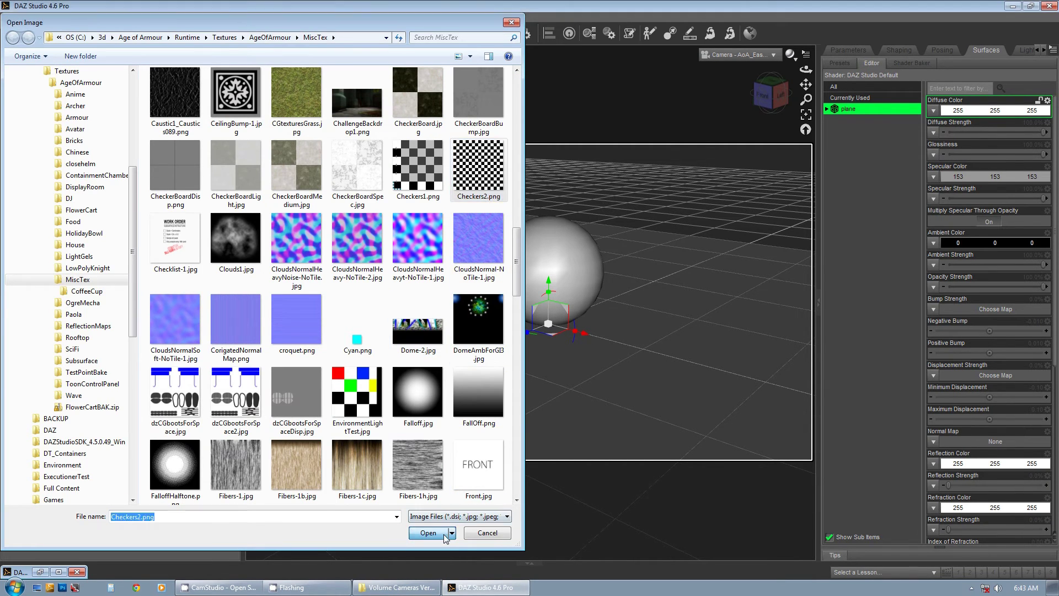
Render the sphere on the checkered plane and close the render window.
click(89, 17)
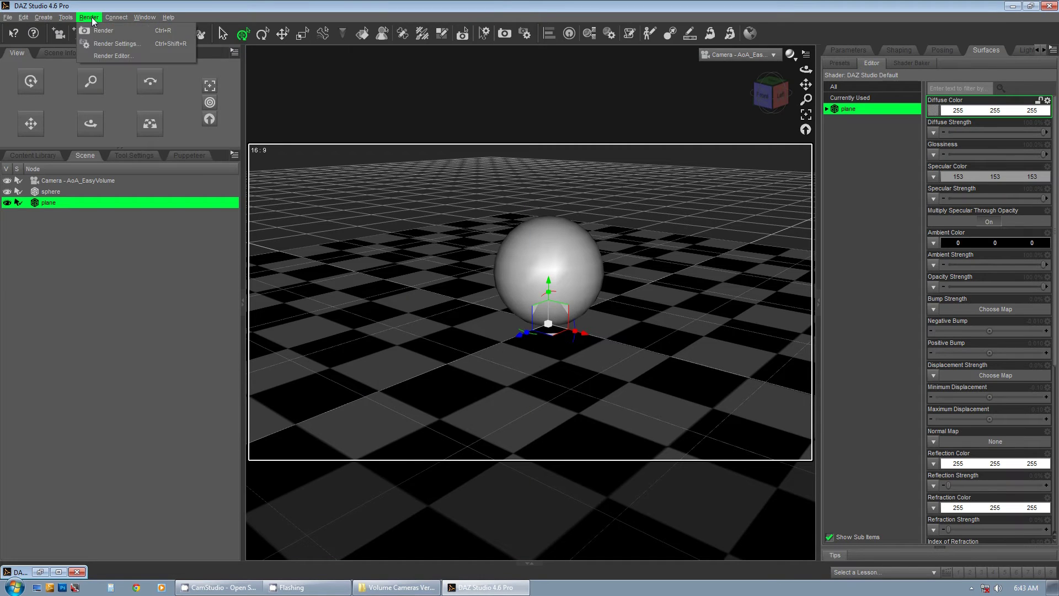
click(95, 29)
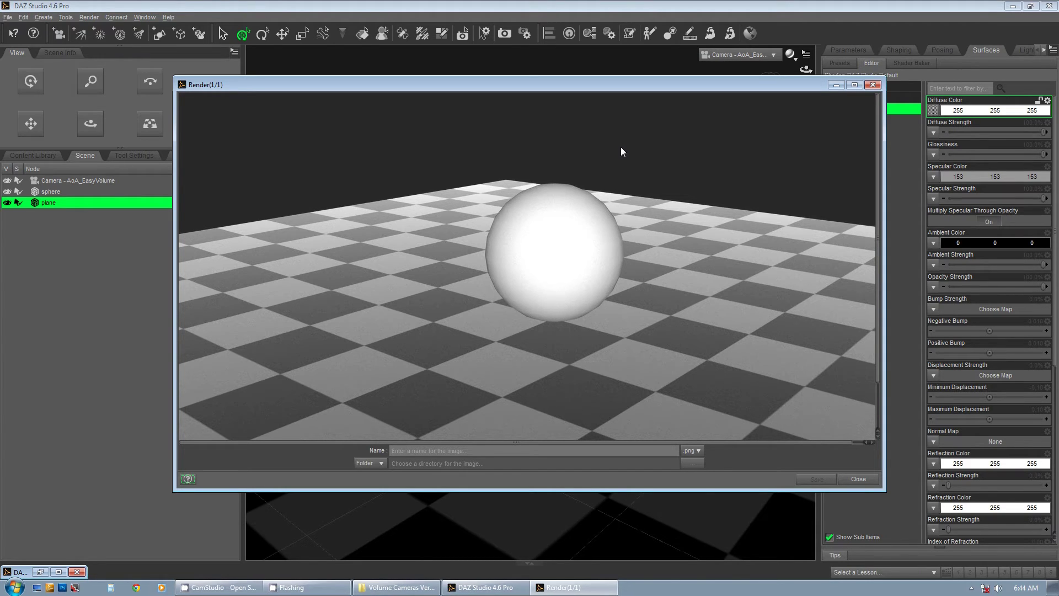
click(873, 84)
Create a 1 m cube primitive with one division and enlarge it to enclose the sphere and checkered plane.
click(41, 156)
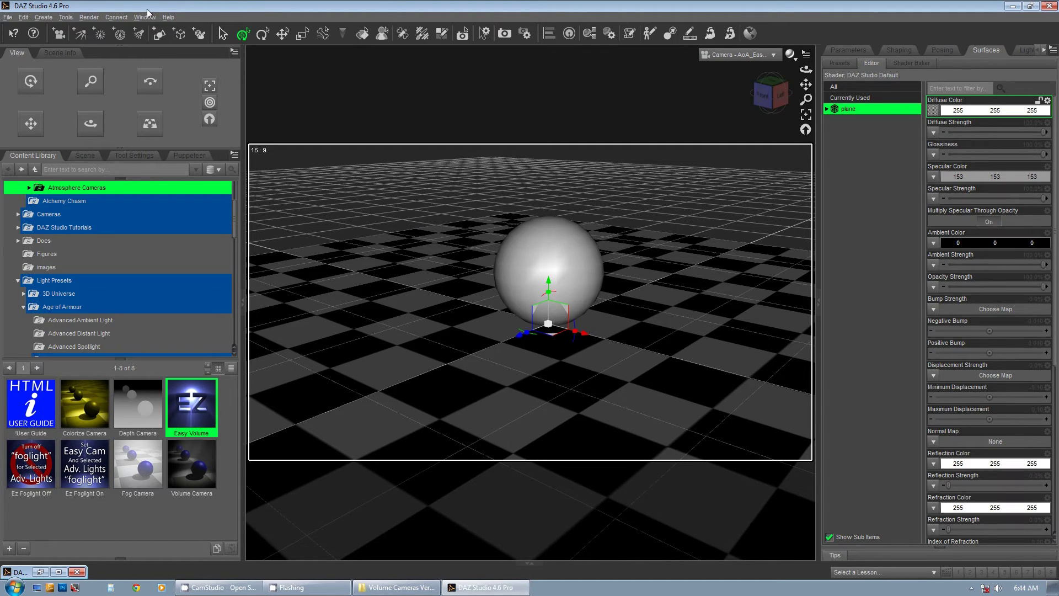
click(43, 17)
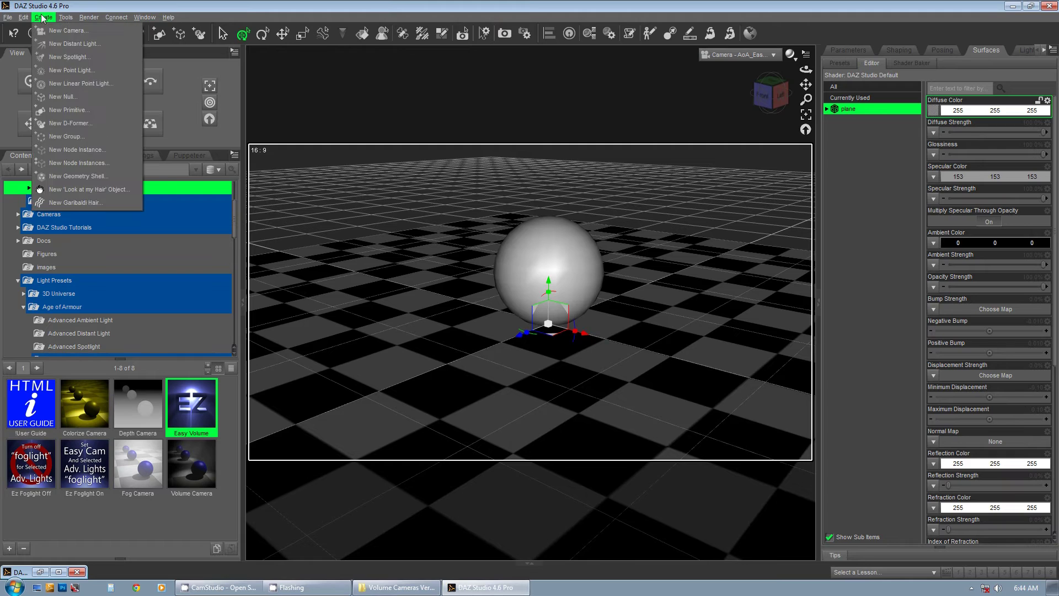
click(64, 109)
click(499, 258)
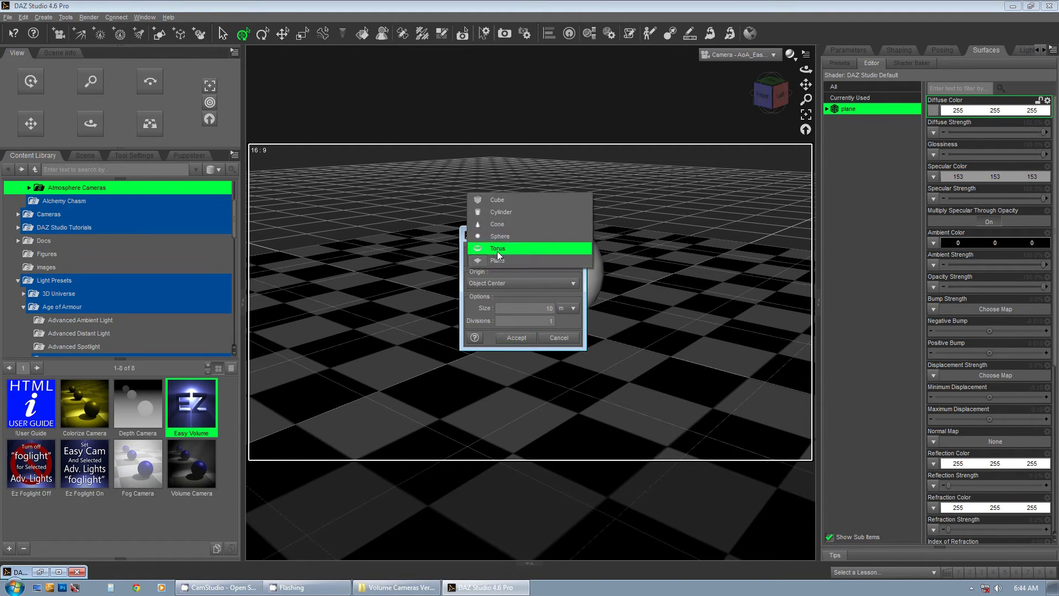
click(496, 206)
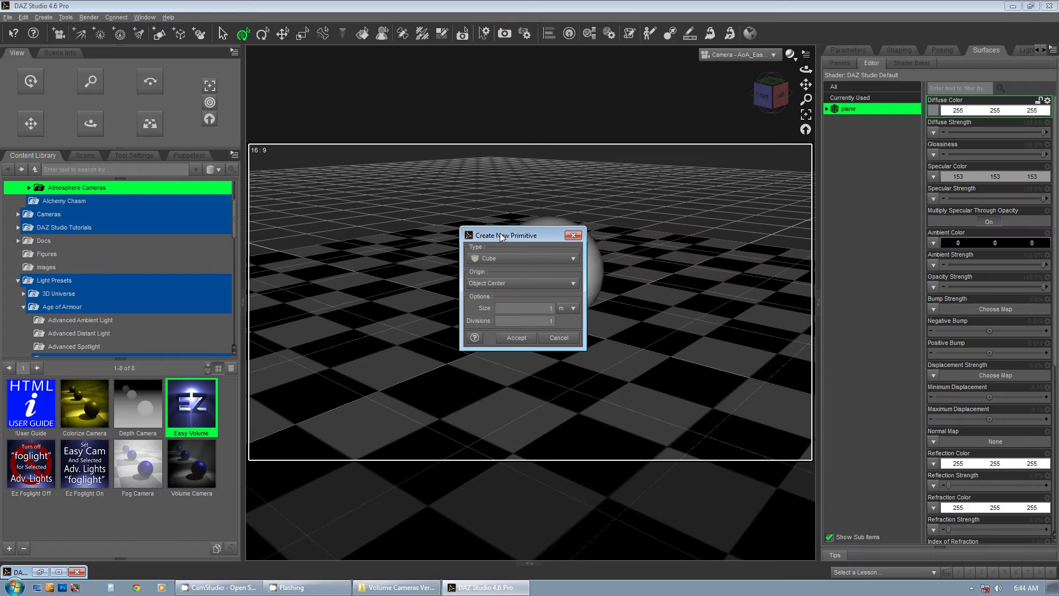
click(517, 337)
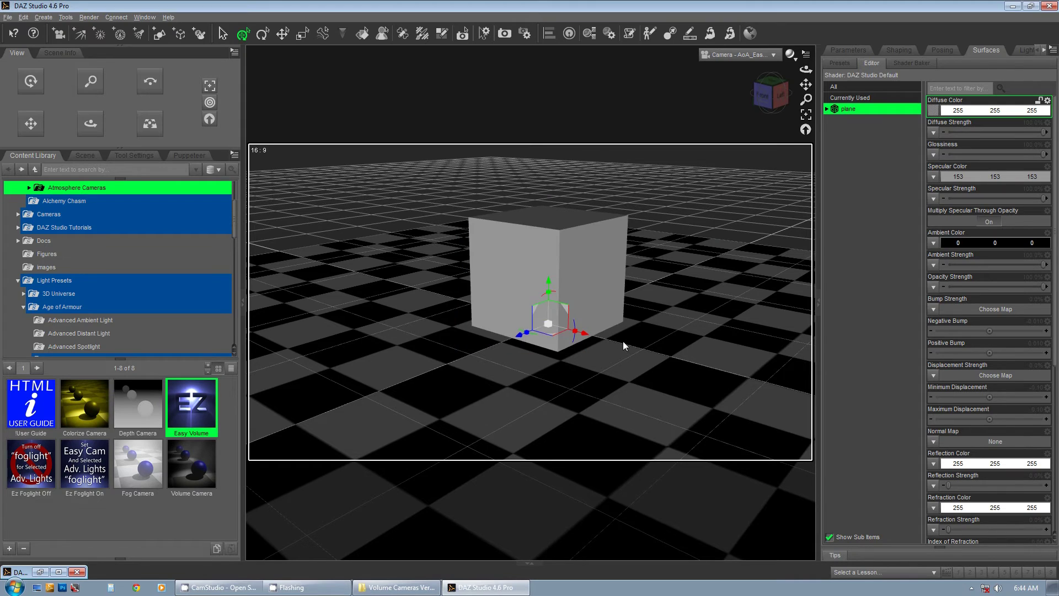
click(571, 246)
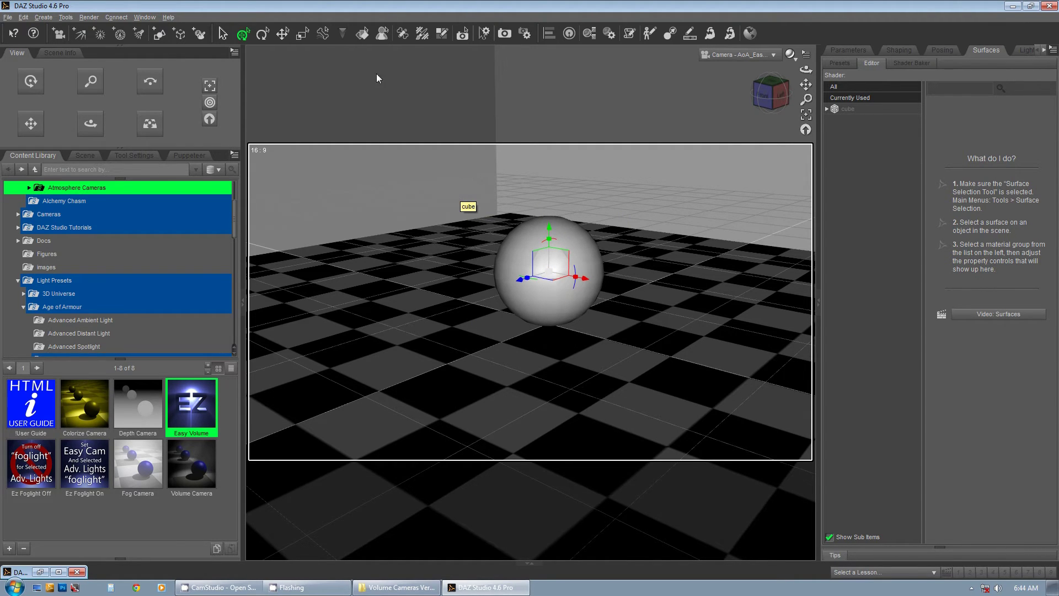
Render the cube-enclosed scene twice through the Easy Volume camera, closing each render window.
click(88, 17)
click(92, 32)
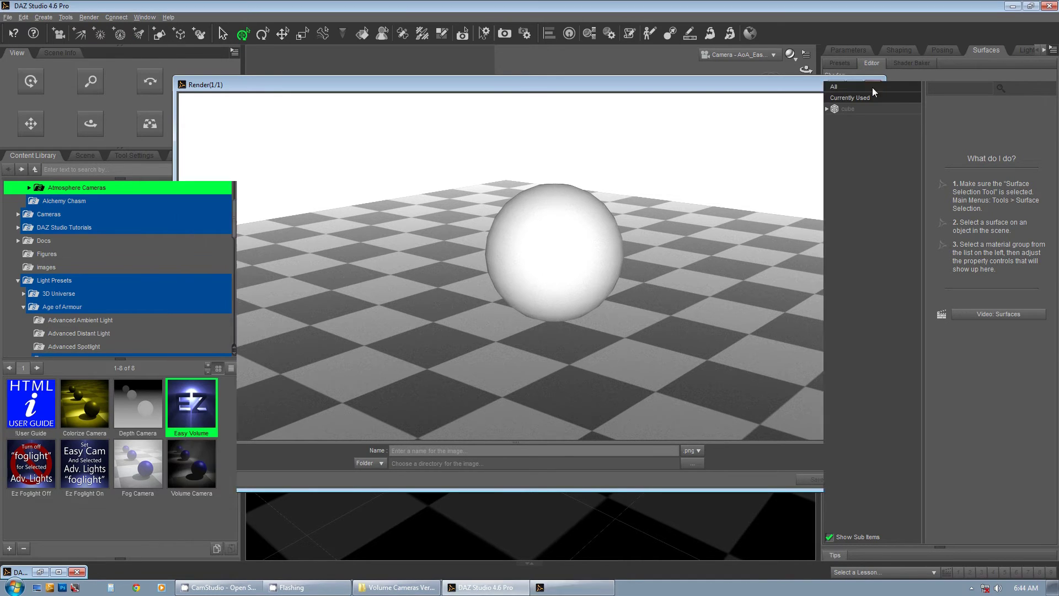
click(873, 86)
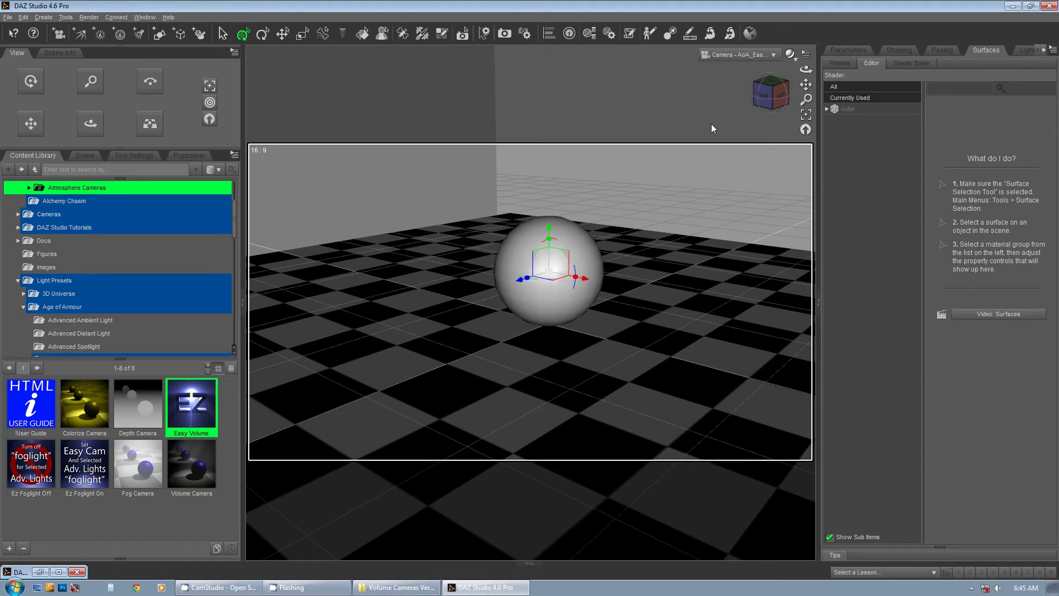
click(89, 17)
click(104, 34)
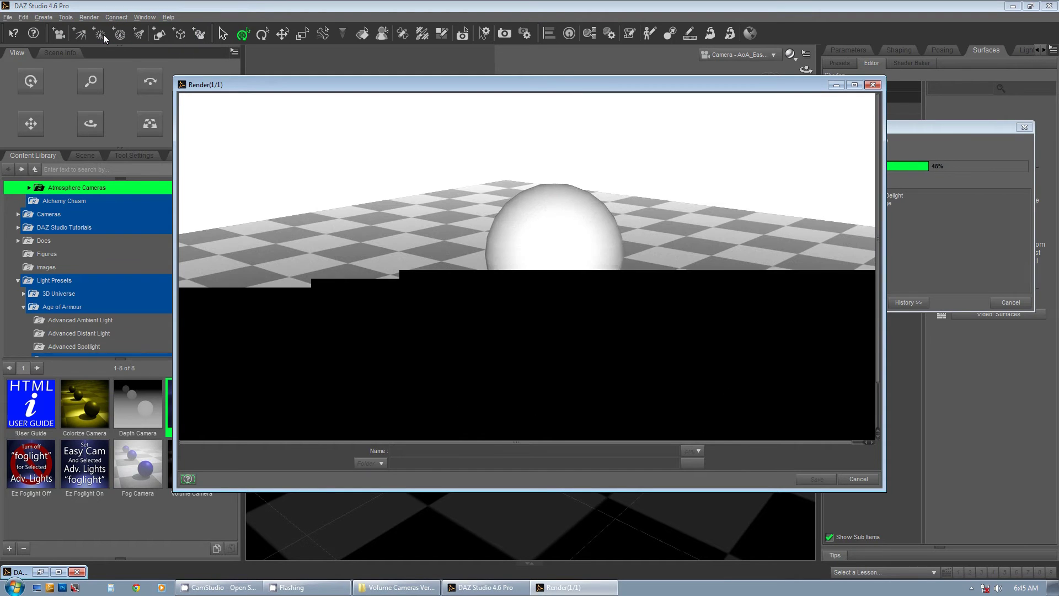
click(879, 86)
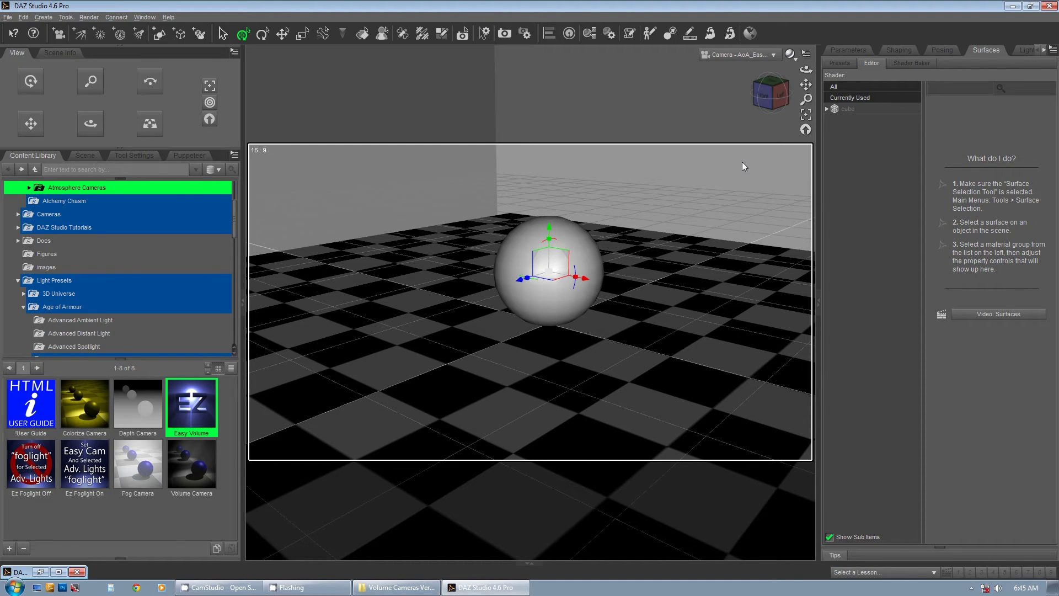
Create a point light with default settings and move it above and to the left of the sphere.
click(100, 33)
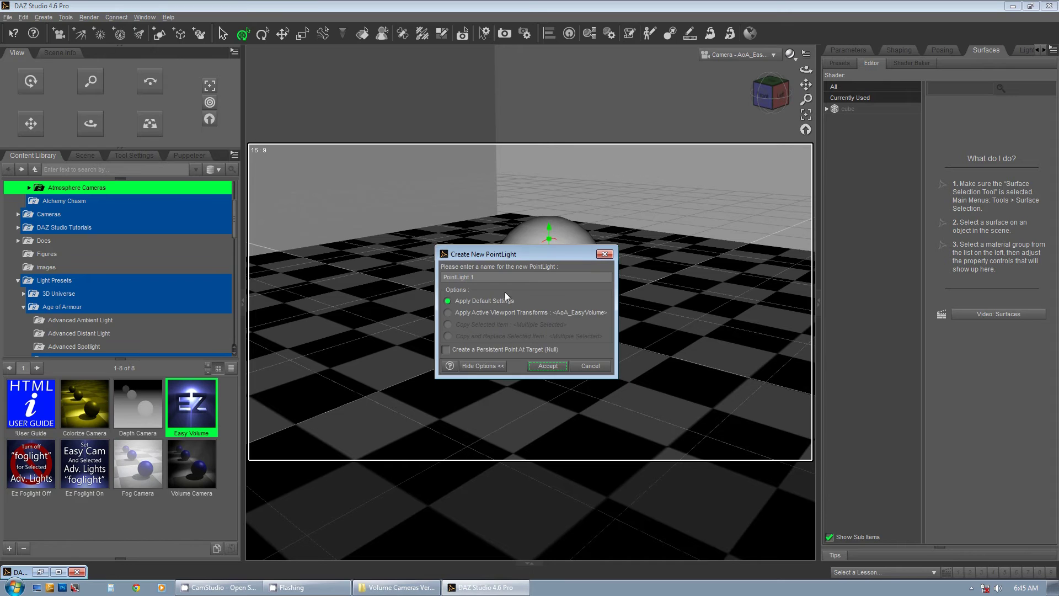
click(546, 366)
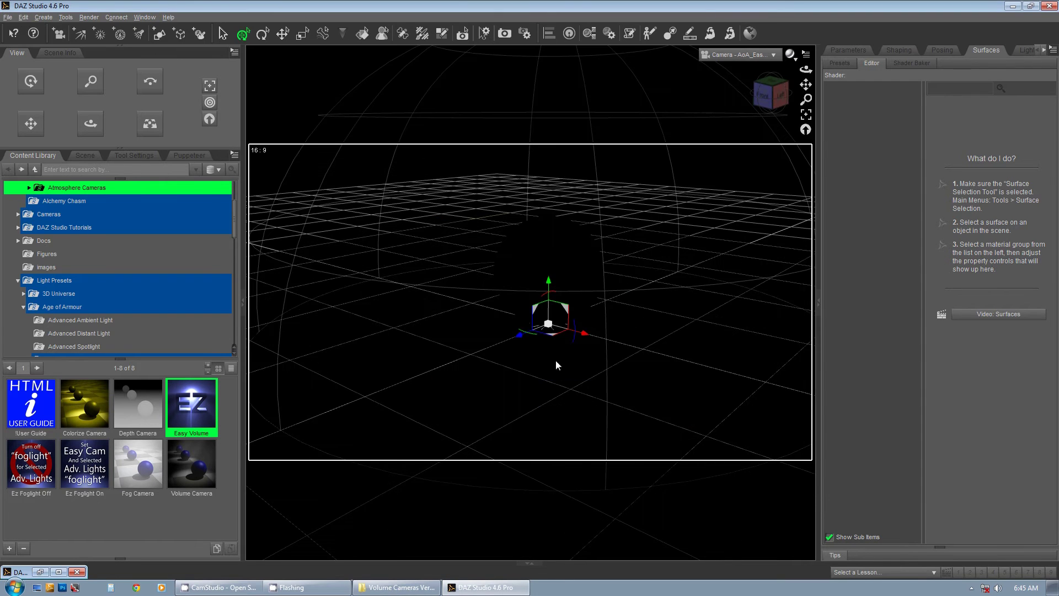
click(97, 156)
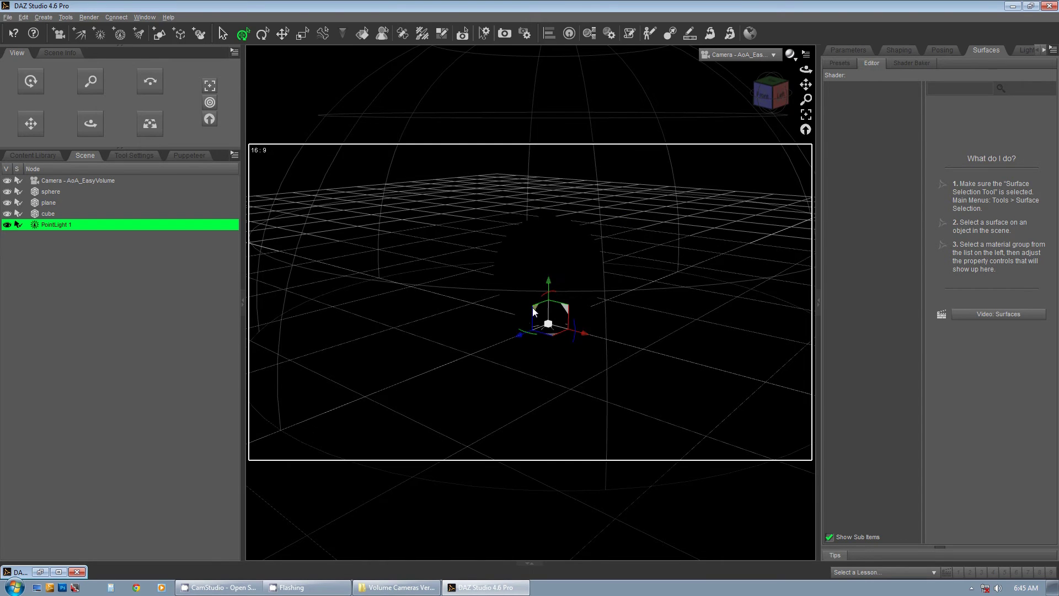
drag(533, 311, 383, 170)
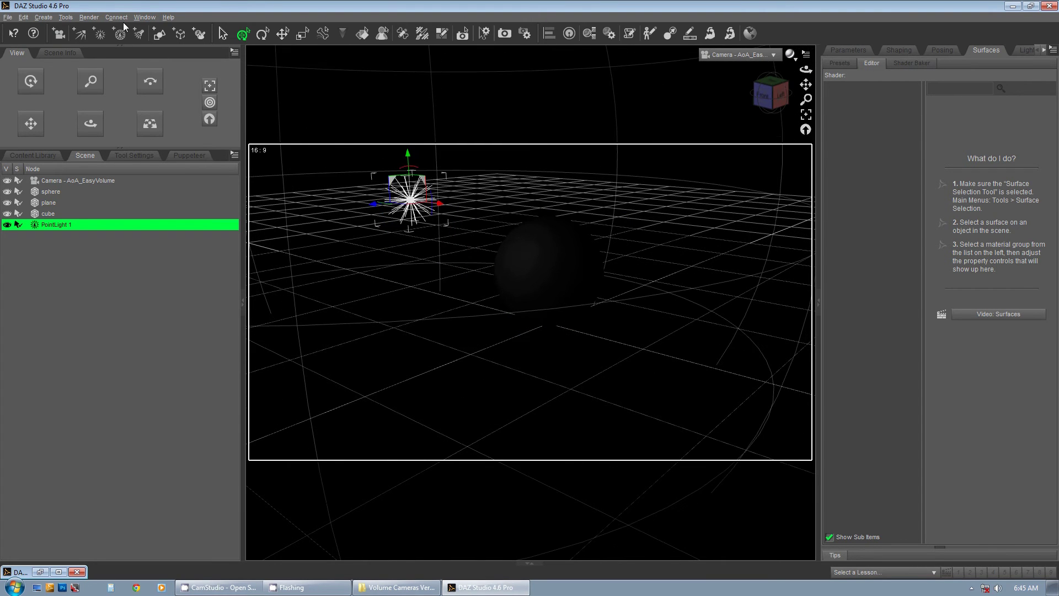
Test-render the scene with the repositioned point light and close the render window.
click(89, 17)
click(95, 25)
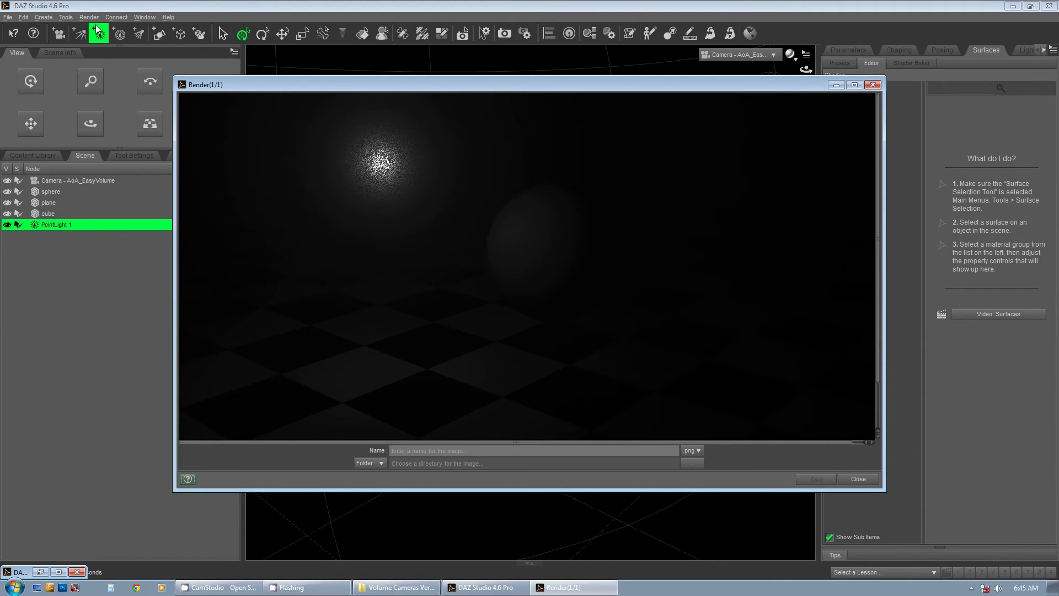
click(873, 85)
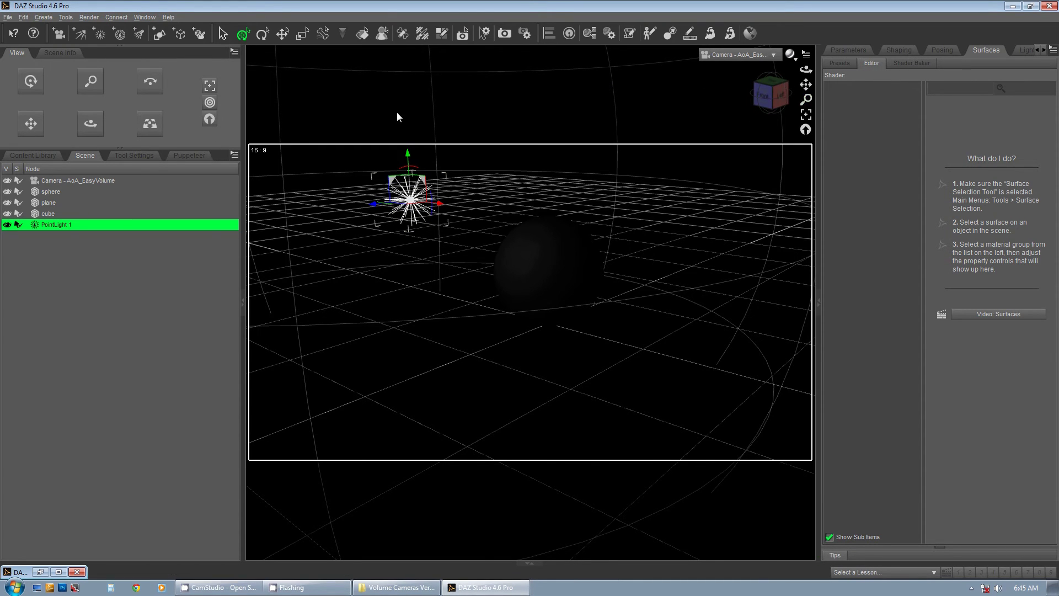
Set the Easy Volume camera's Volume Strength to 50% and render the scene.
click(94, 180)
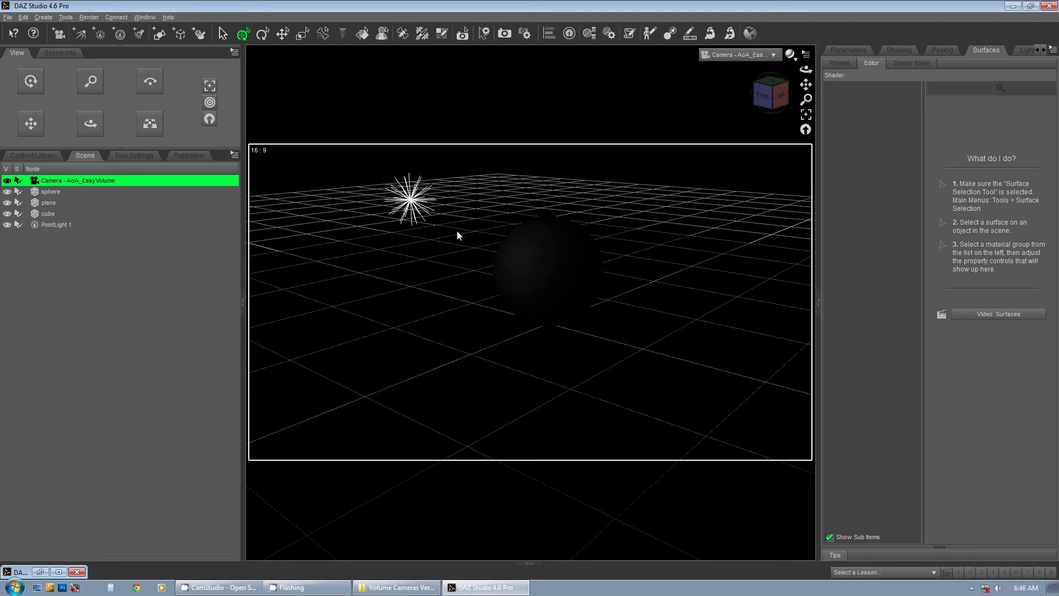
click(48, 224)
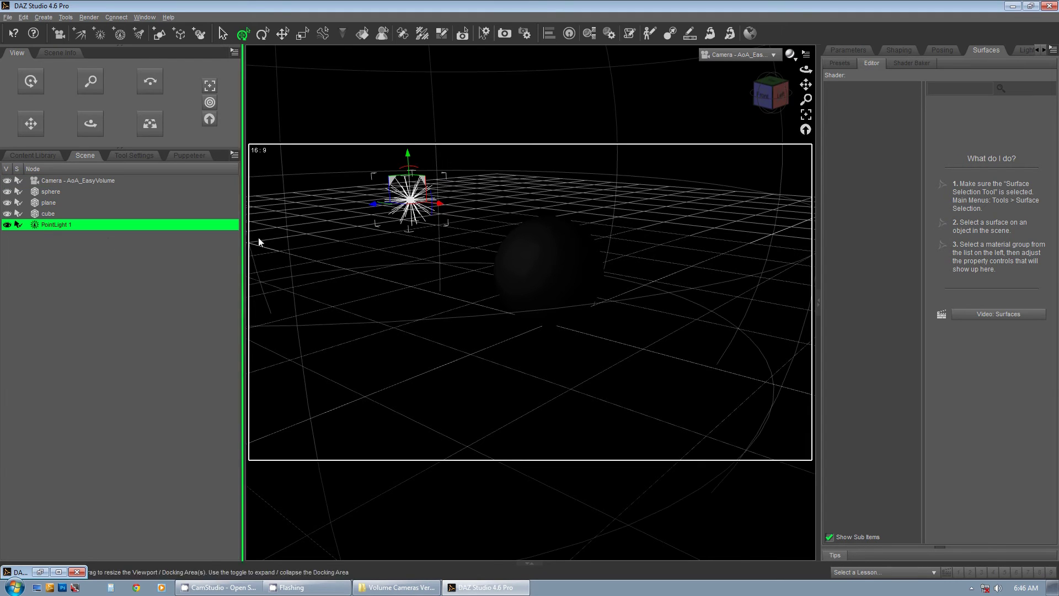
click(99, 182)
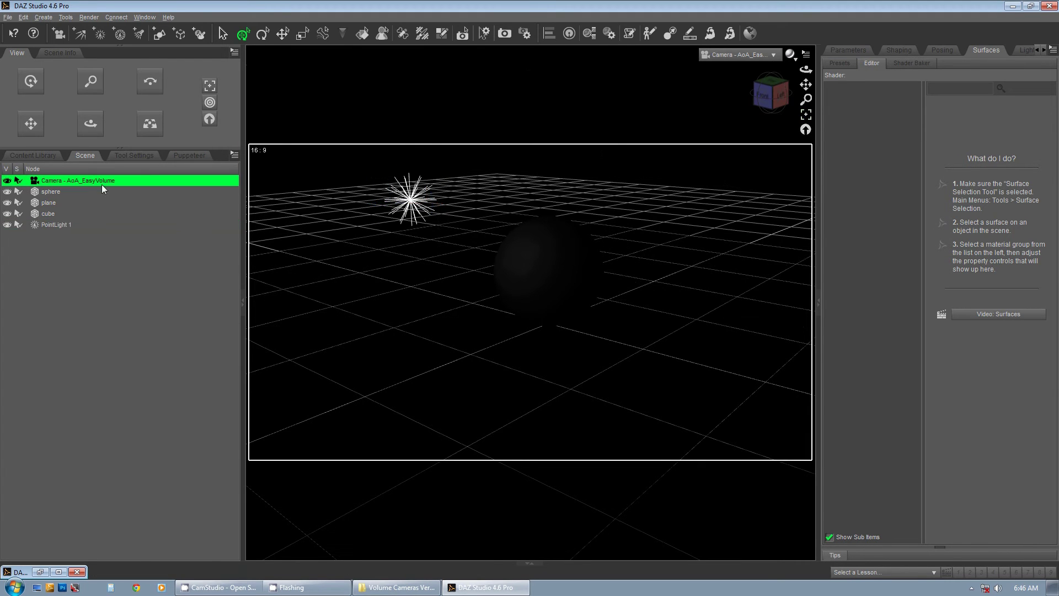
click(839, 49)
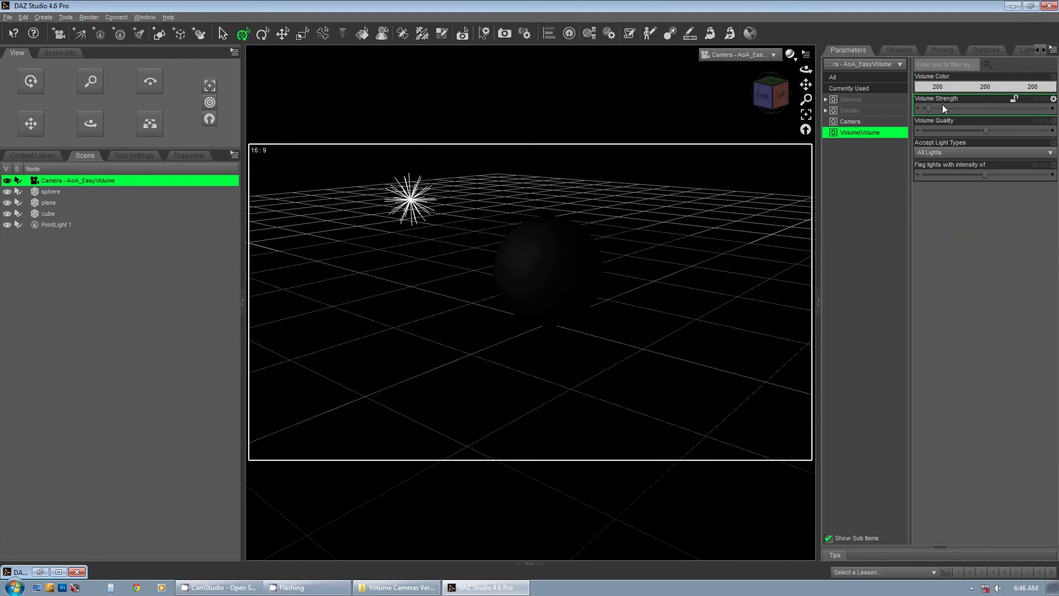
click(1030, 101)
text(50)
key(Return)
click(88, 17)
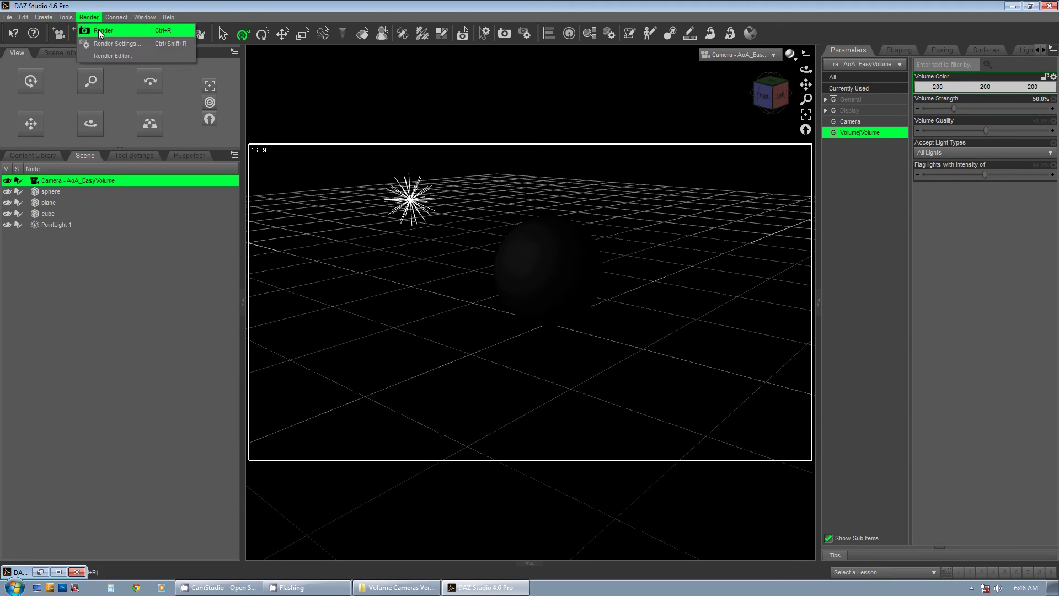
click(100, 32)
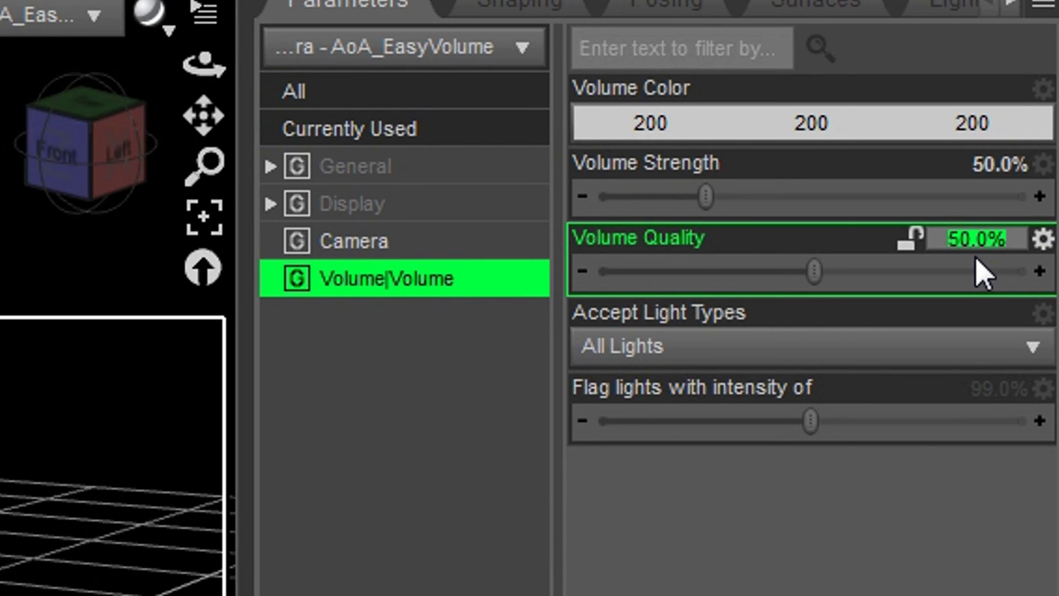
Set the Easy Volume camera's Volume Quality to 10% and render the scene.
click(958, 241)
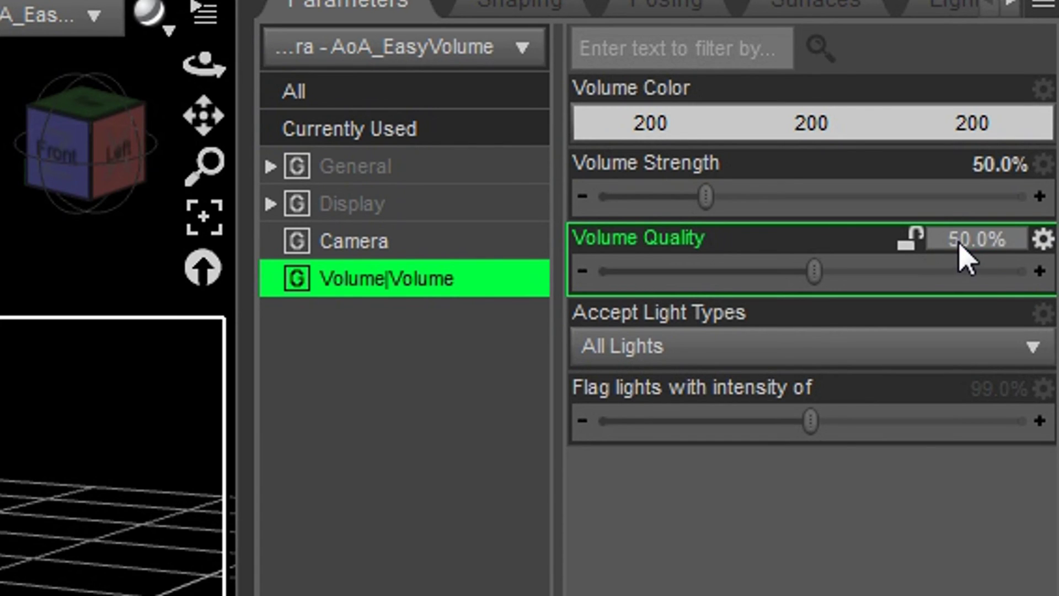
click(1018, 225)
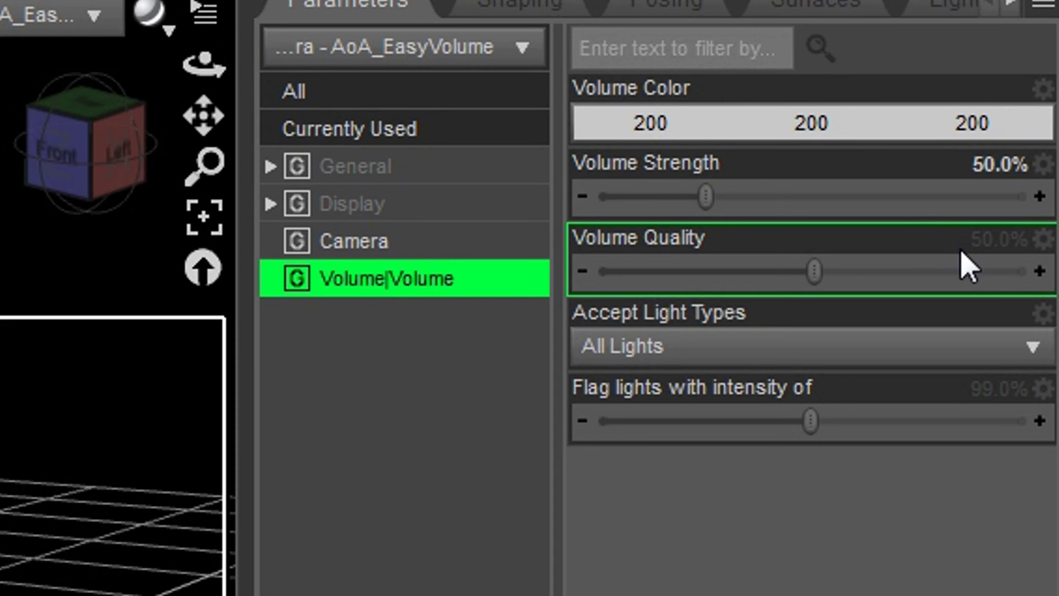
click(977, 243)
text(10)
key(Return)
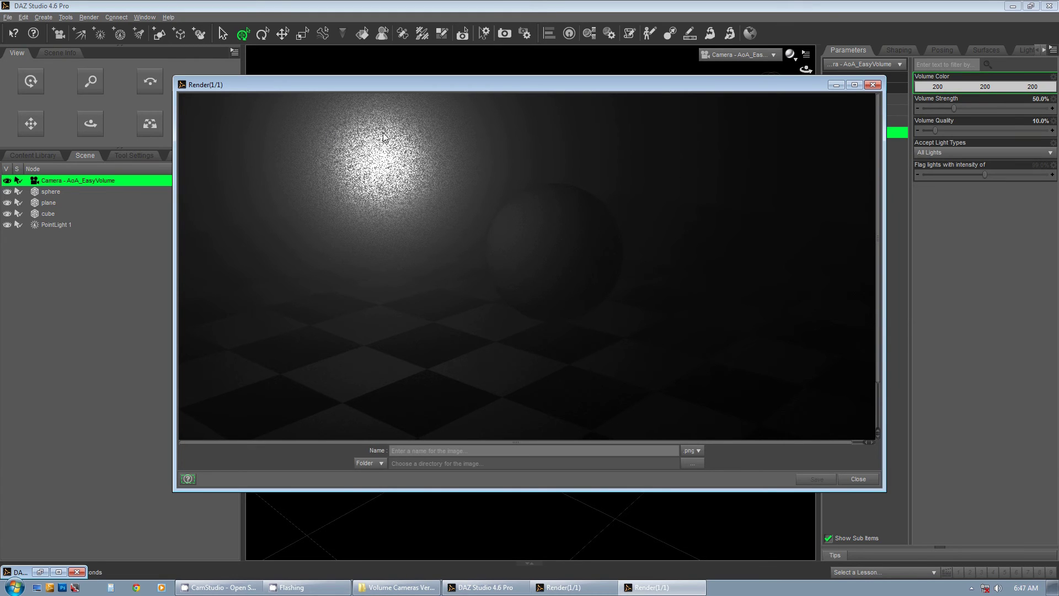
Set the camera's Volume Quality to 50% and render again, keeping the earlier render windows open.
click(1032, 122)
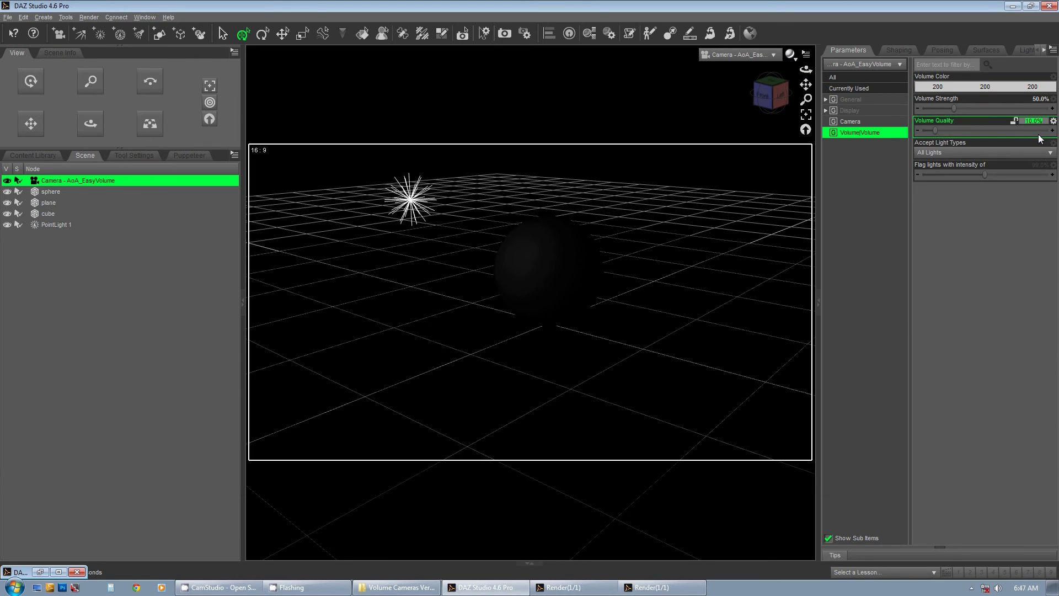
text(50)
key(Return)
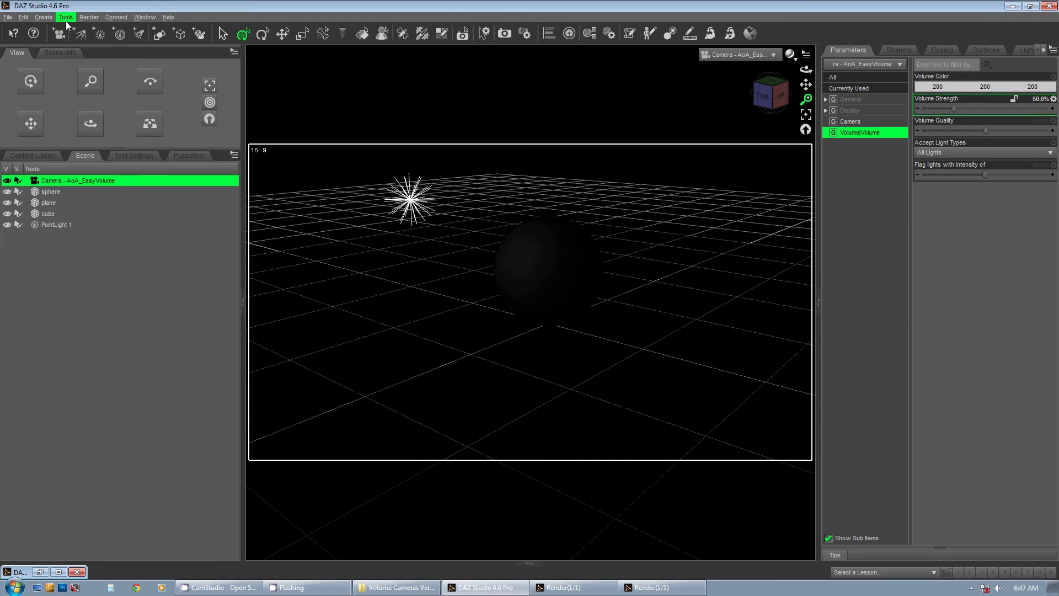
click(84, 17)
click(88, 31)
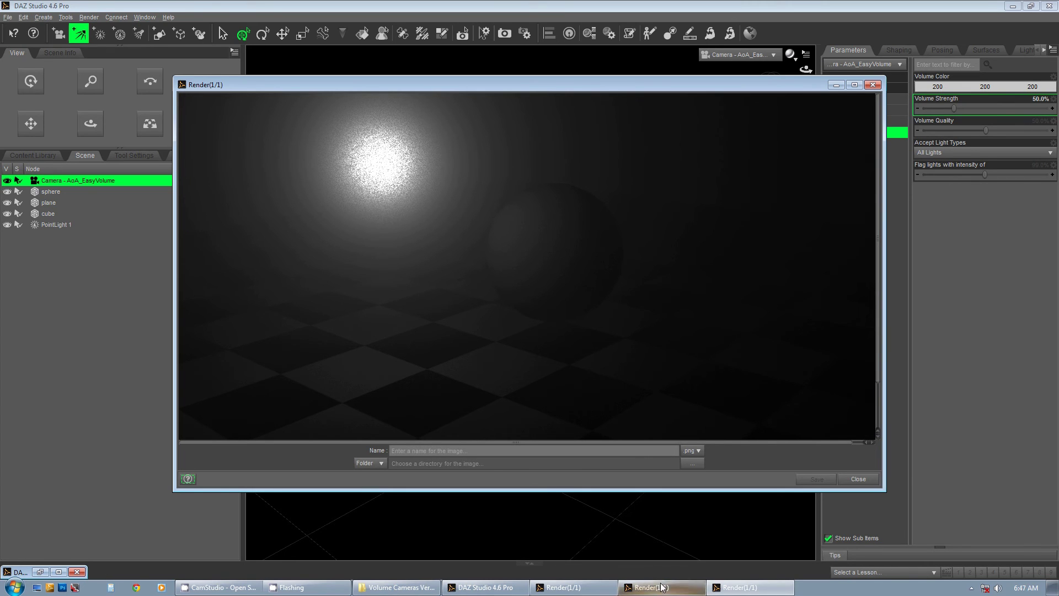
Compare the graininess around the light in the 10% and 50% Volume Quality renders by switching between their windows.
click(720, 588)
click(722, 590)
click(669, 589)
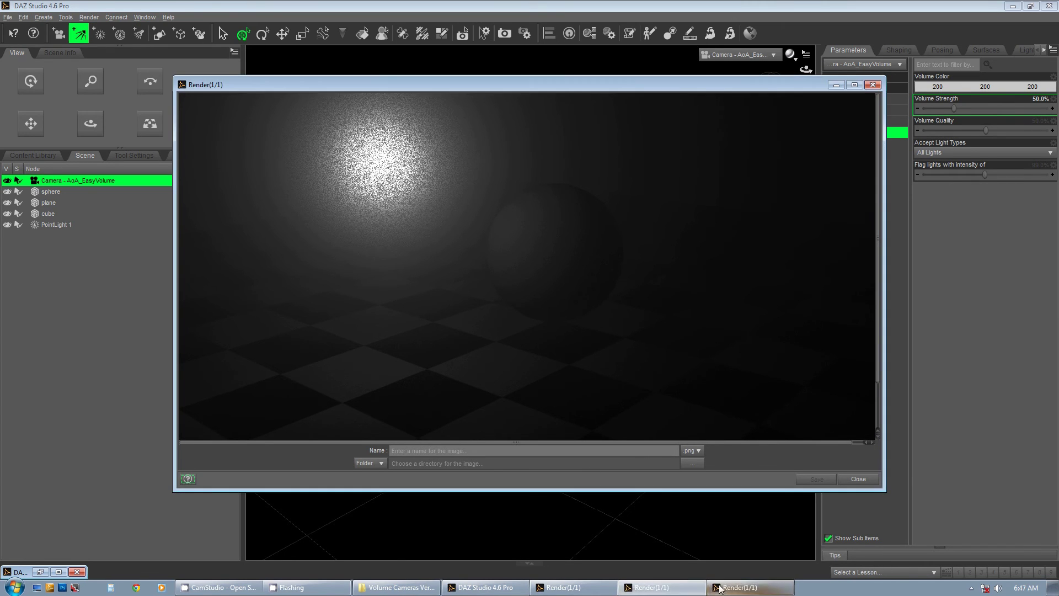
click(720, 588)
click(700, 588)
click(720, 588)
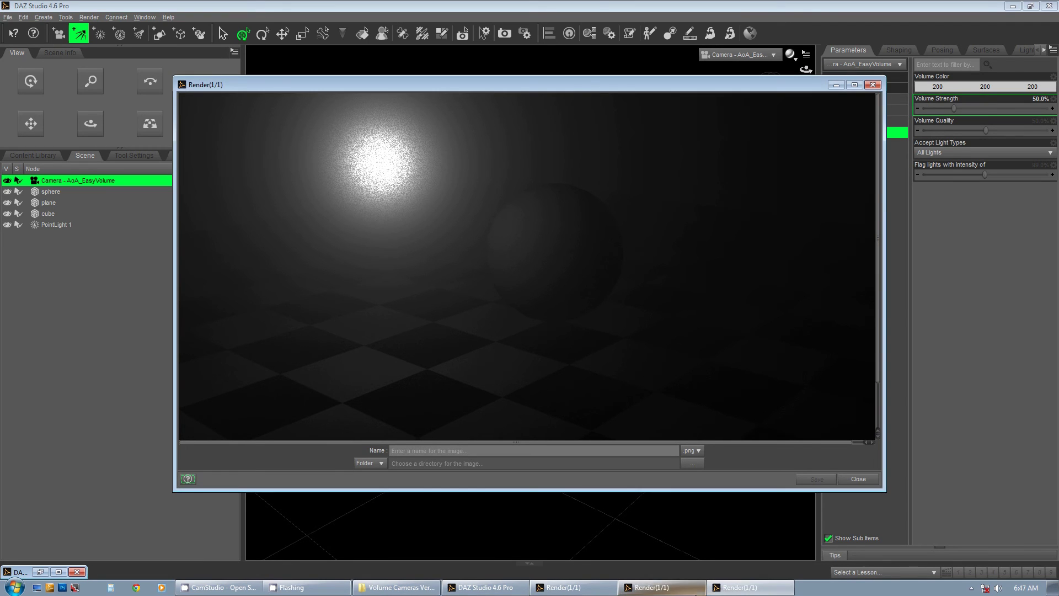
click(692, 592)
click(753, 592)
click(760, 593)
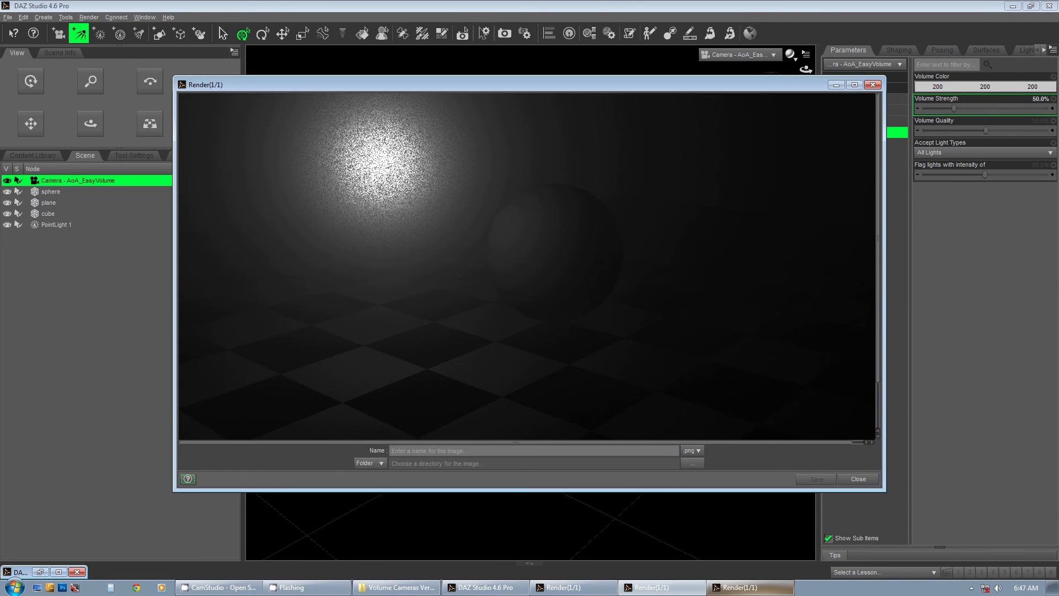
click(760, 594)
click(754, 588)
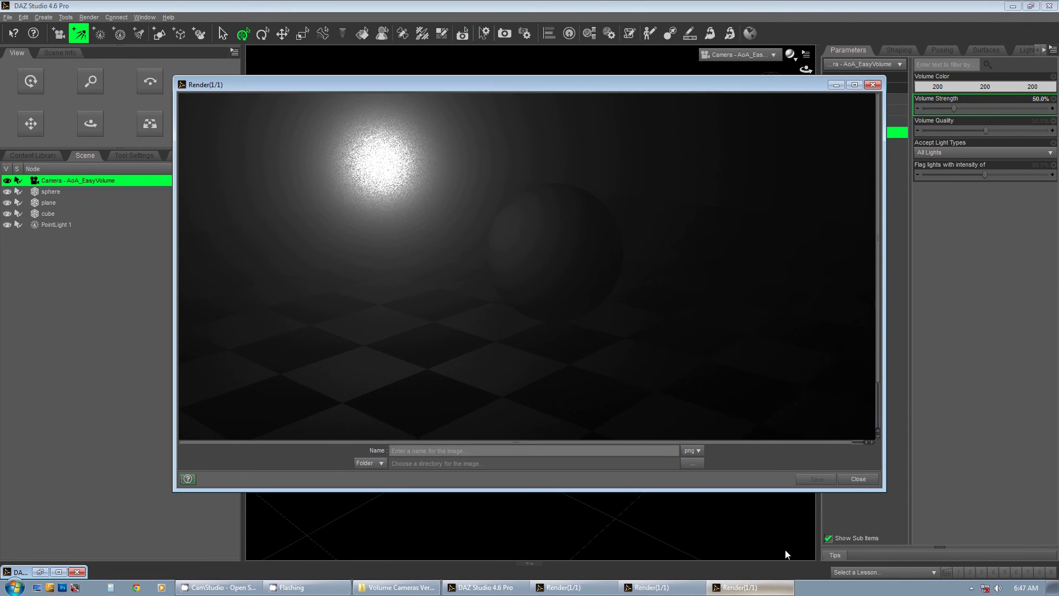
Raise the camera's Volume Quality to 80% and render the scene.
click(1040, 109)
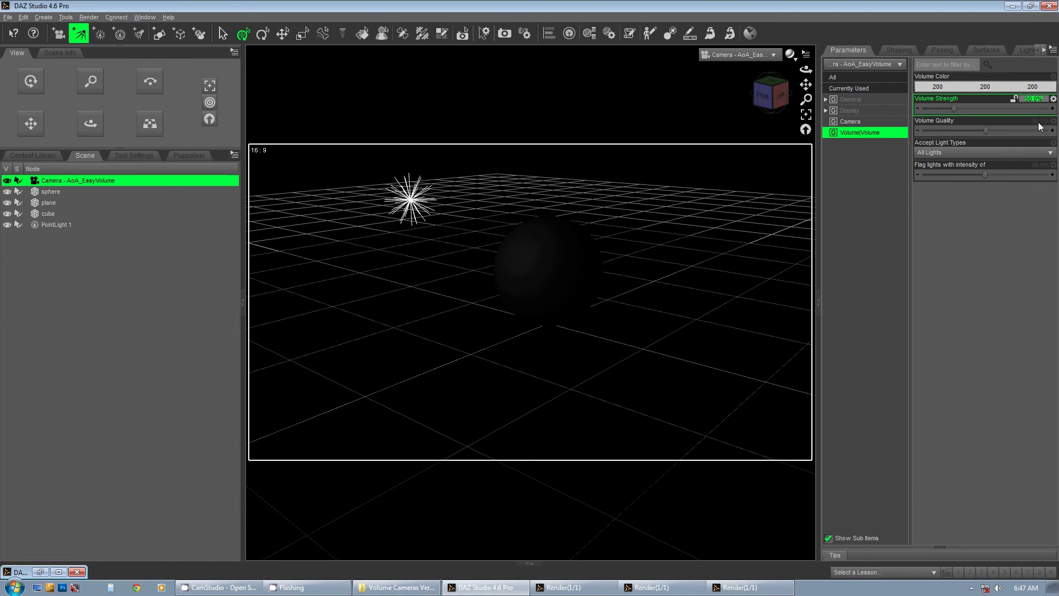
text(80)
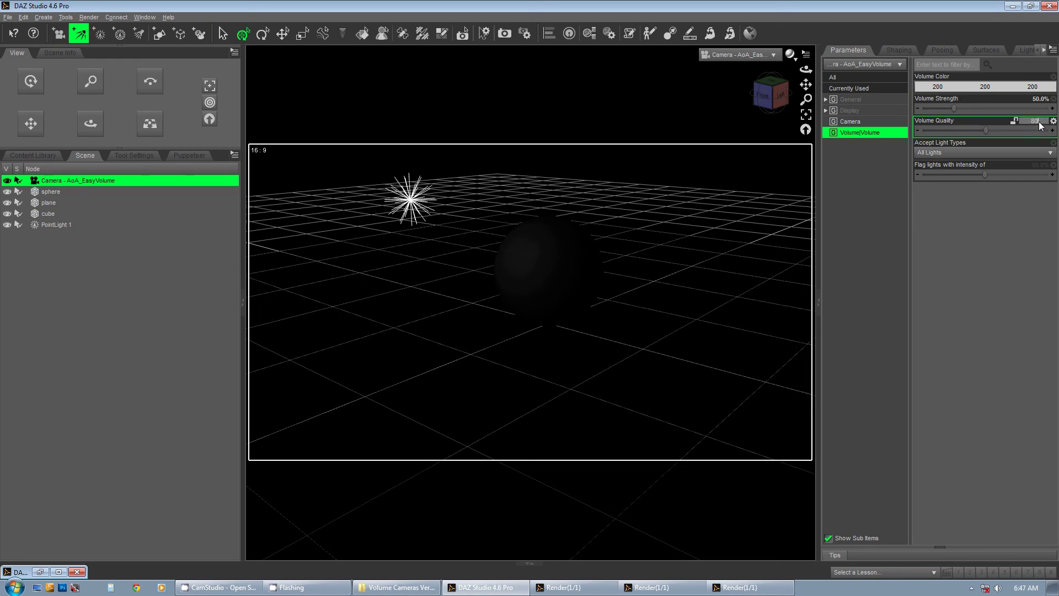
key(Return)
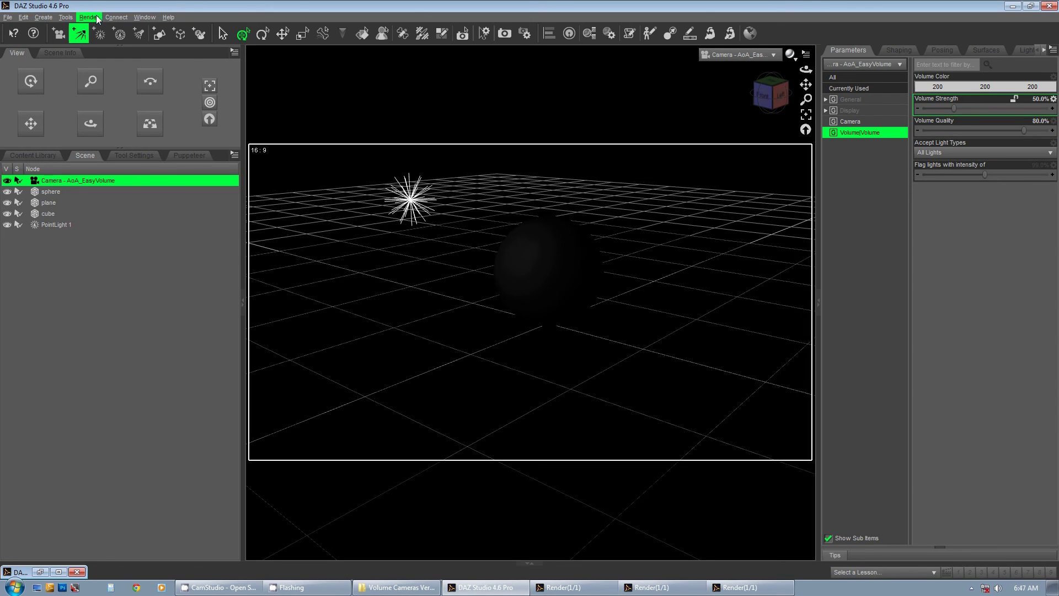
click(89, 17)
click(96, 28)
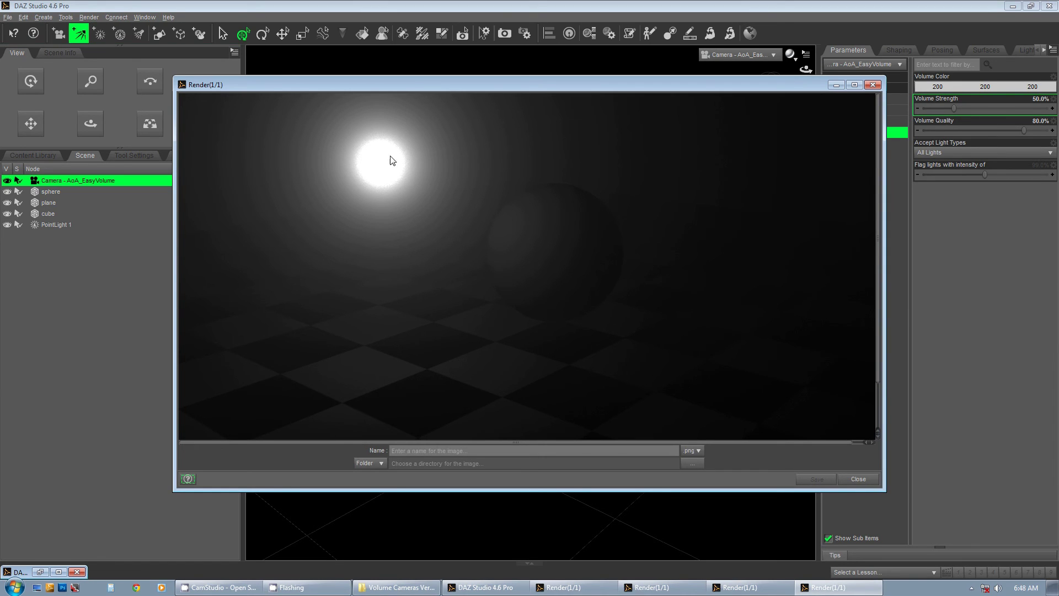
Raise the camera's Volume Quality to 90% and render the scene.
click(1045, 127)
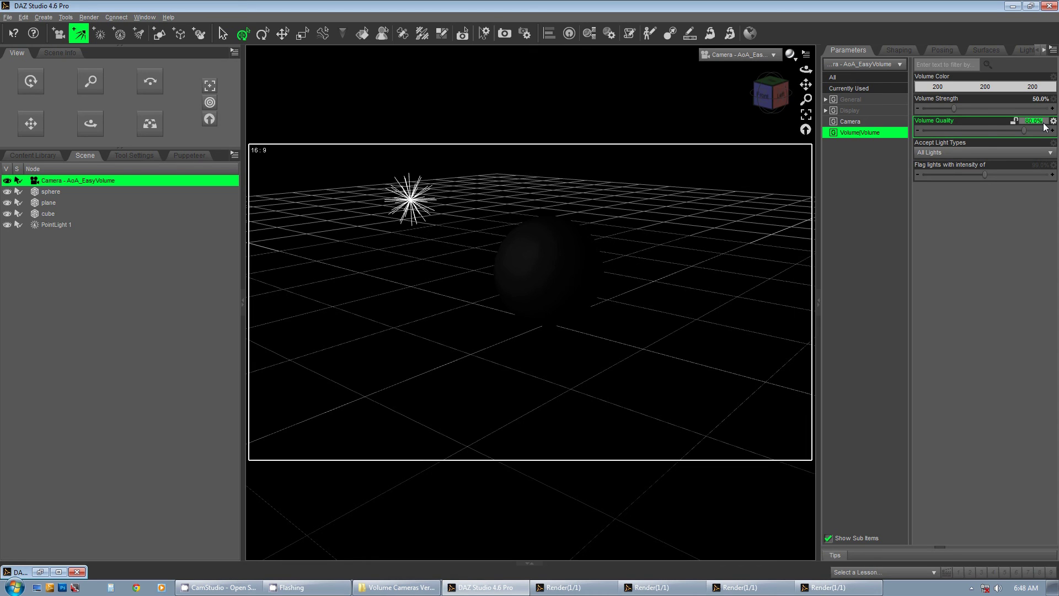
text(90)
key(Return)
click(88, 17)
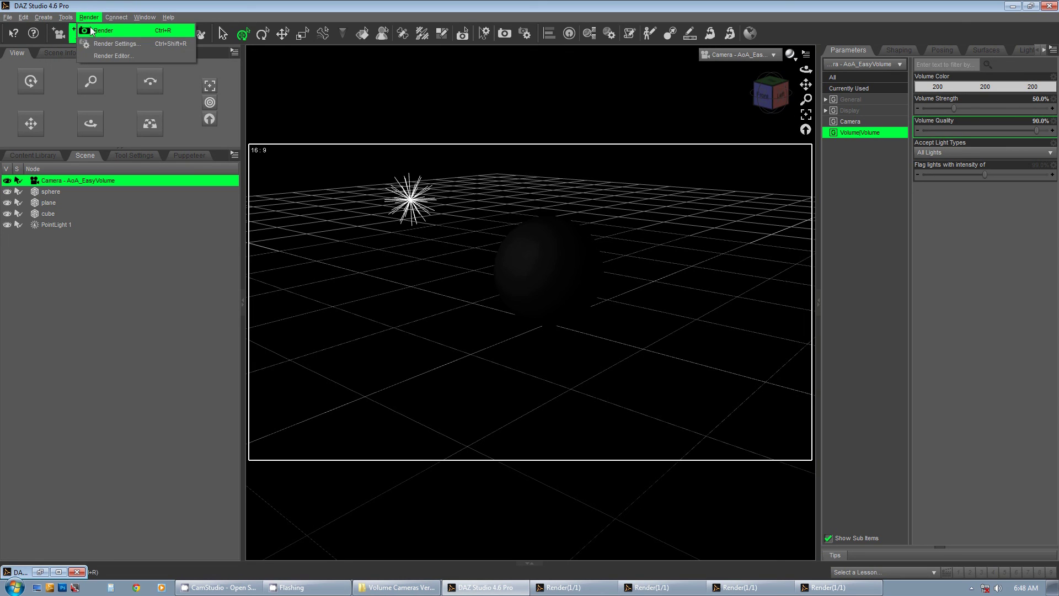
click(92, 30)
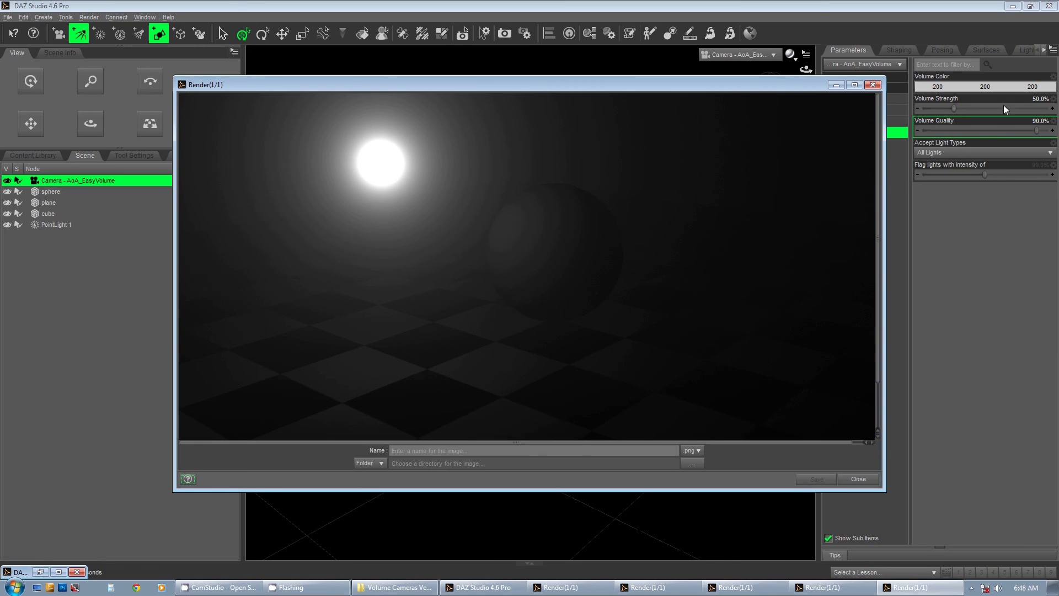
Lower the camera's Volume Quality to 10% and start another render of the scene.
click(1048, 131)
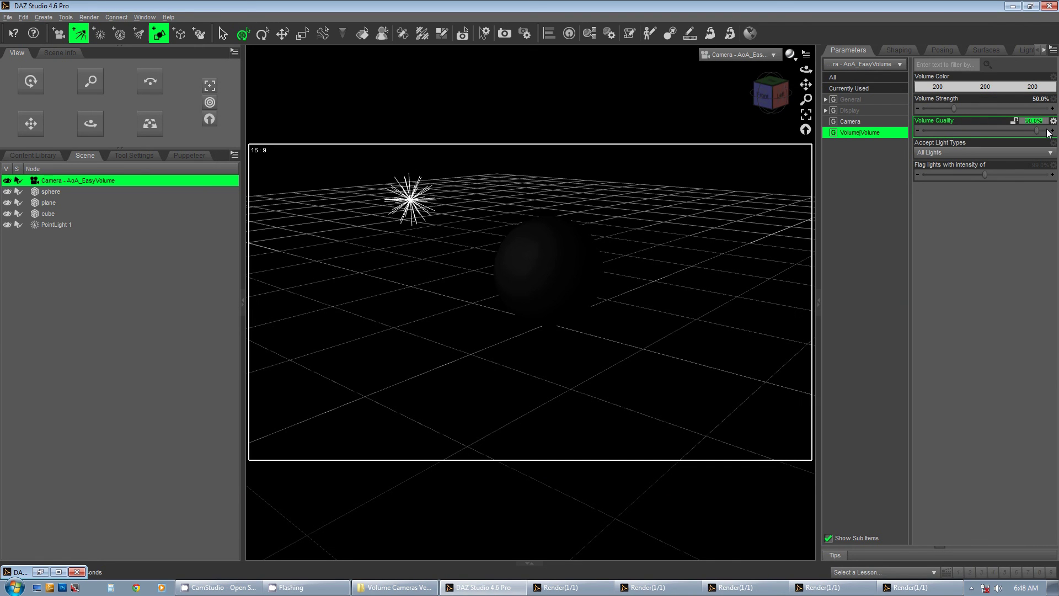
click(1048, 132)
text(10)
key(Return)
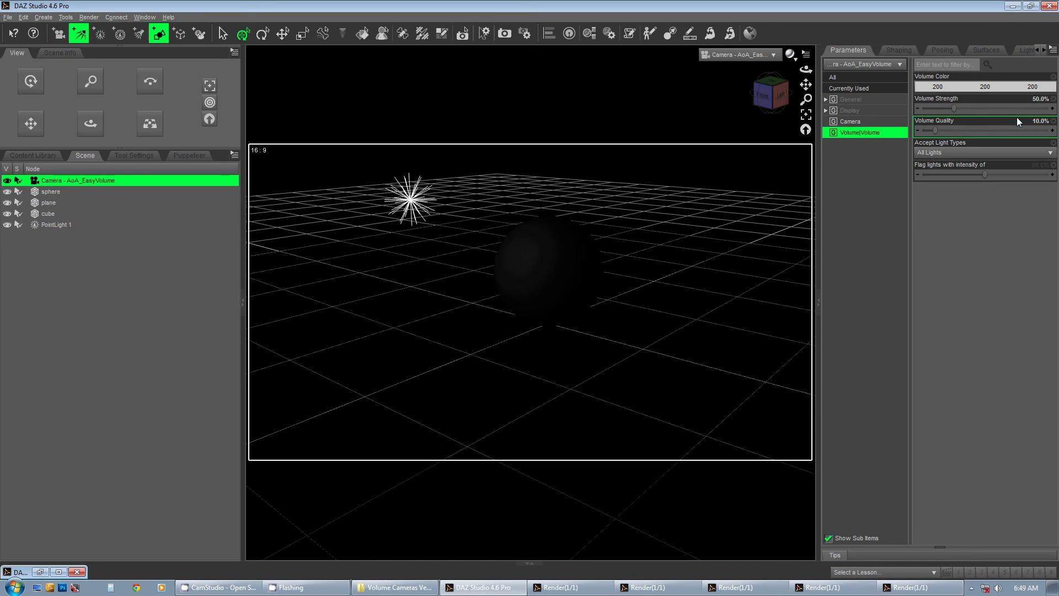
click(81, 18)
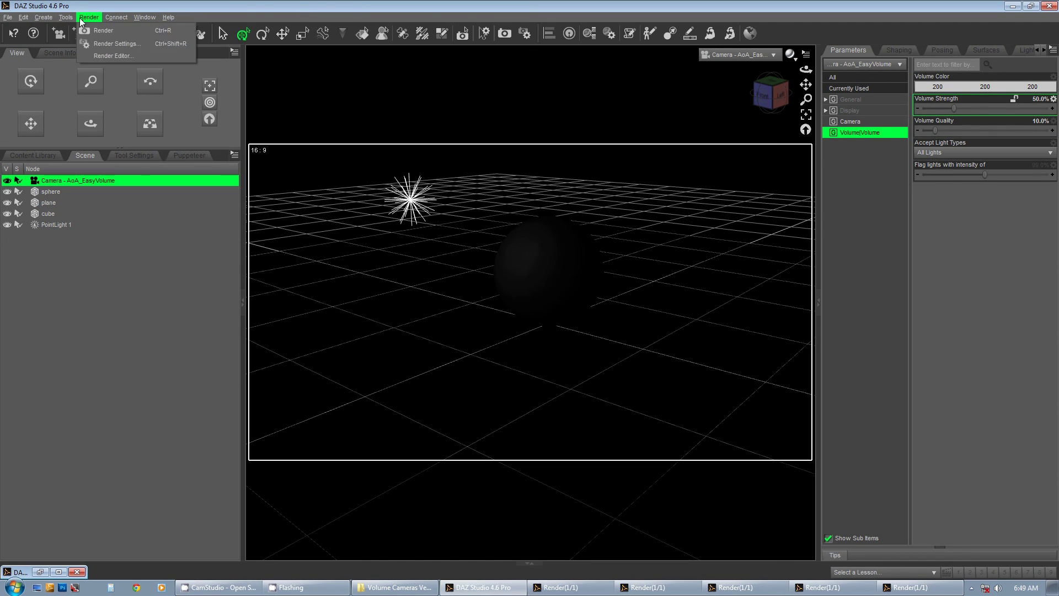
click(90, 31)
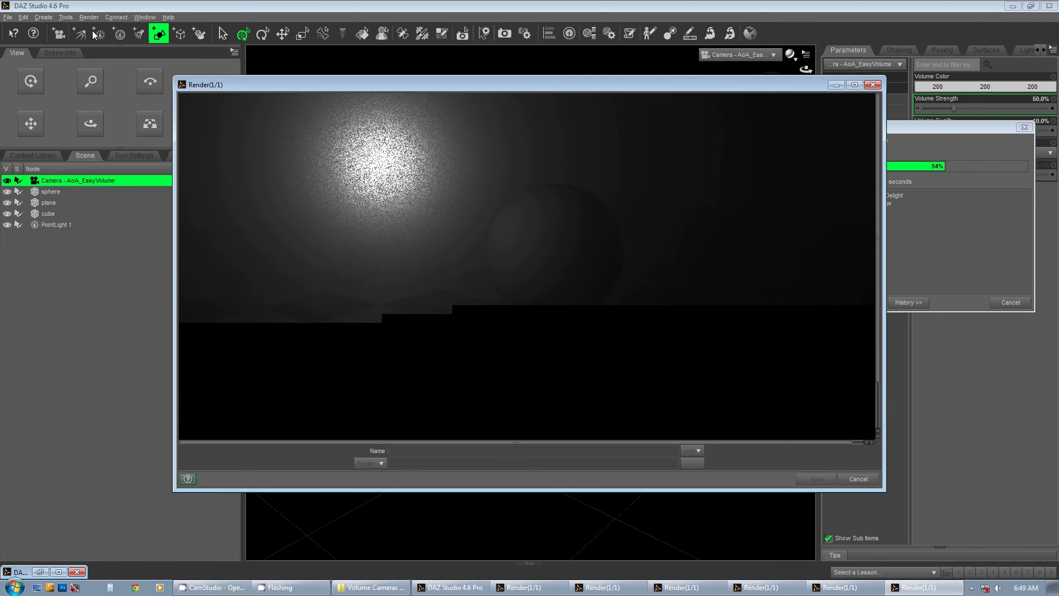